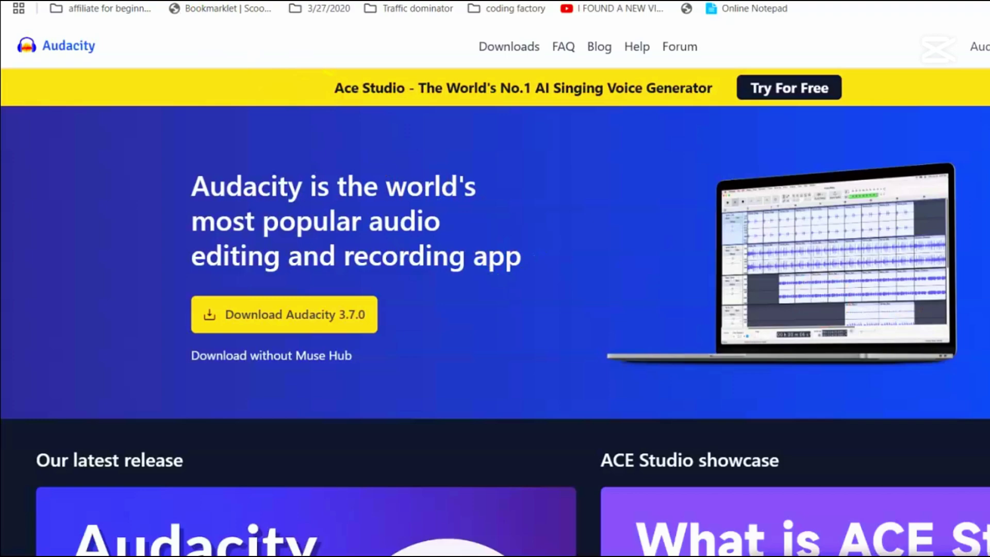
Search Google for 'download audacity' and open the official 'Downloads | Audacity' page.
scroll(495, 330, down, 5)
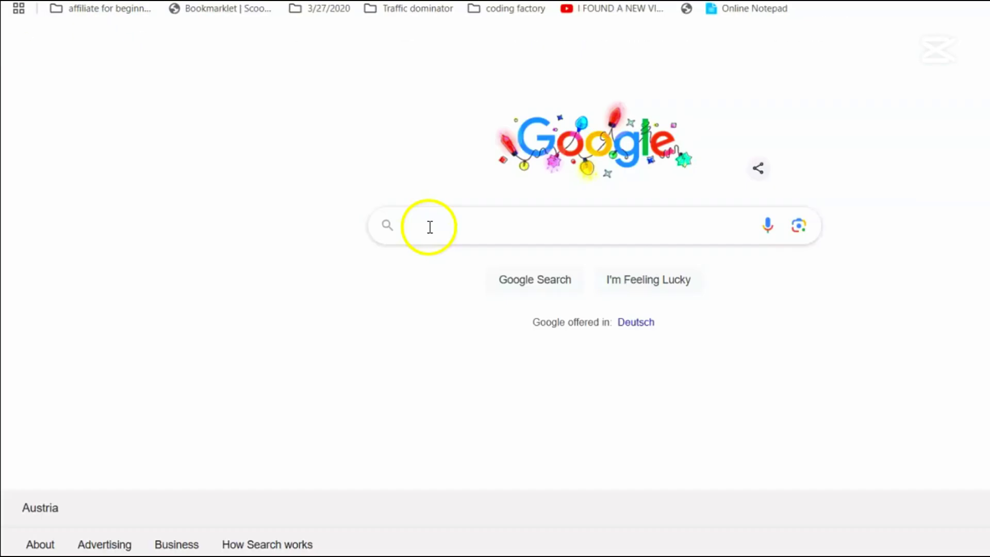
text(download audaci)
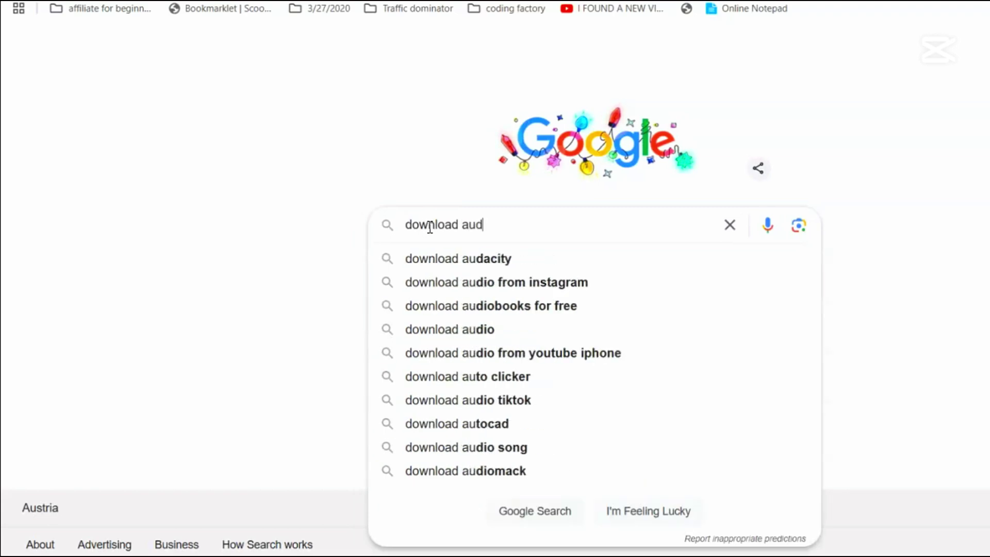
click(499, 259)
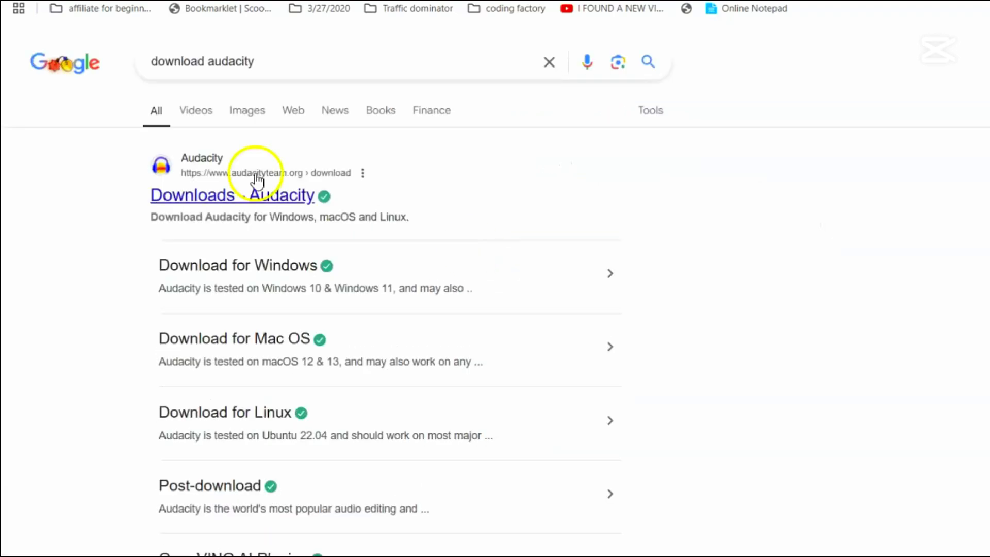
click(254, 190)
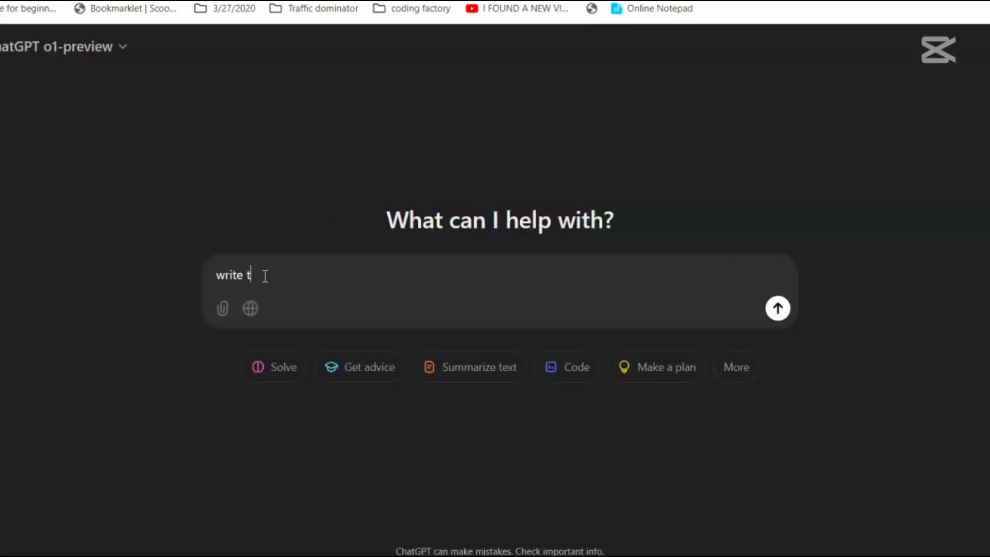
Ask ChatGPT to write back the pasted sentence about the cat on the cozy mat.
text(his)
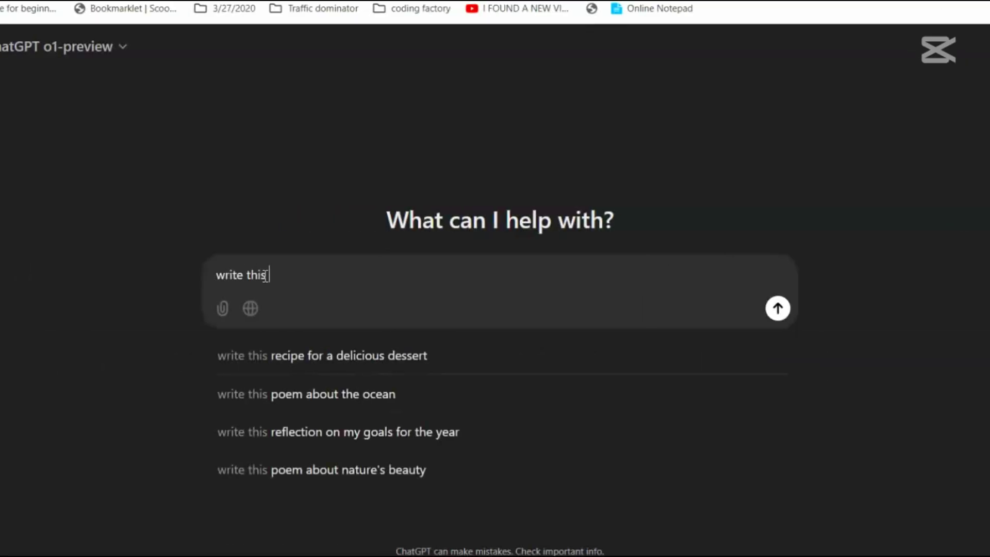
text( back to me ")
text(The cat sat quietly on the cozy mat near the fireplace and looked up thoughtfully at the glowing moon shining through the window")
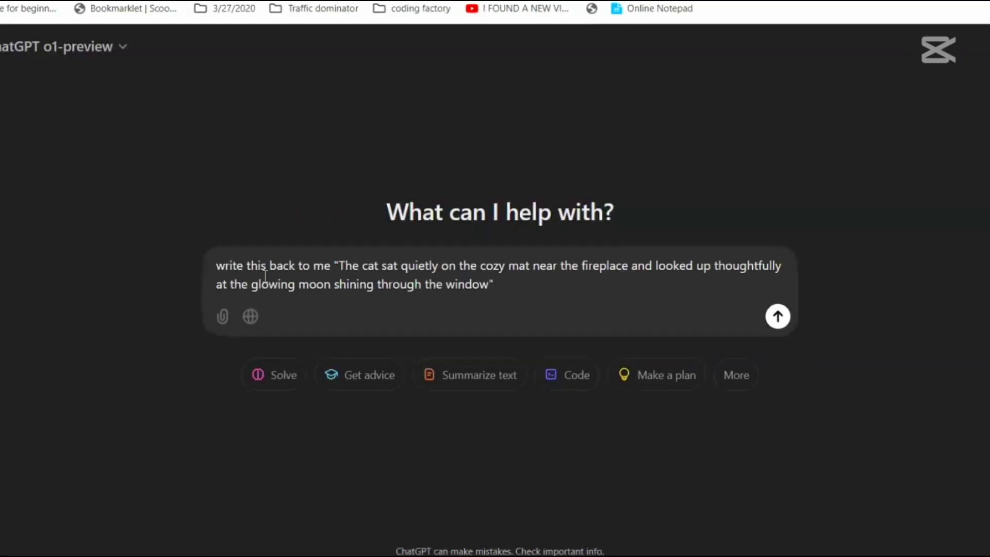
key(Return)
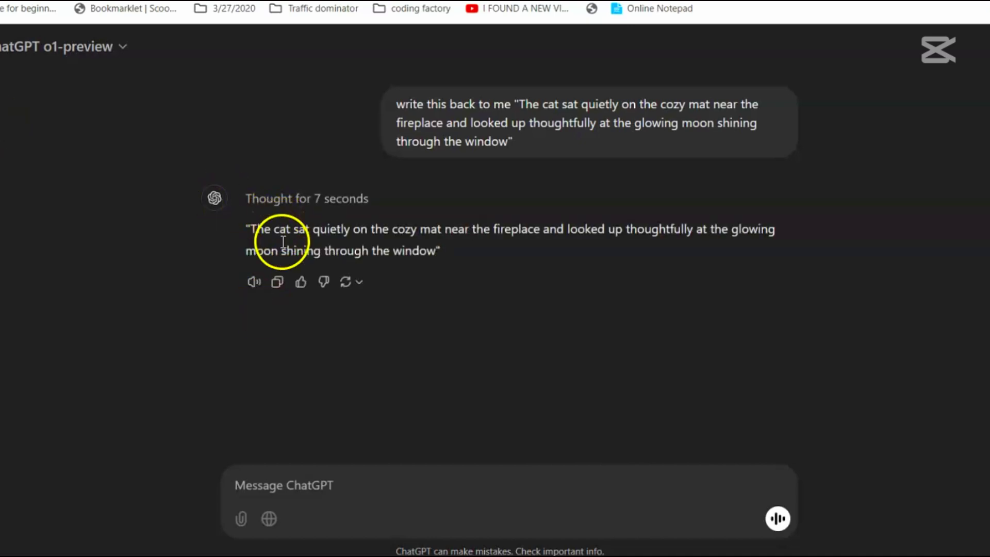
Play a sample of the Maple voice in ChatGPT's Speech settings, keeping Maple selected.
click(949, 48)
click(952, 201)
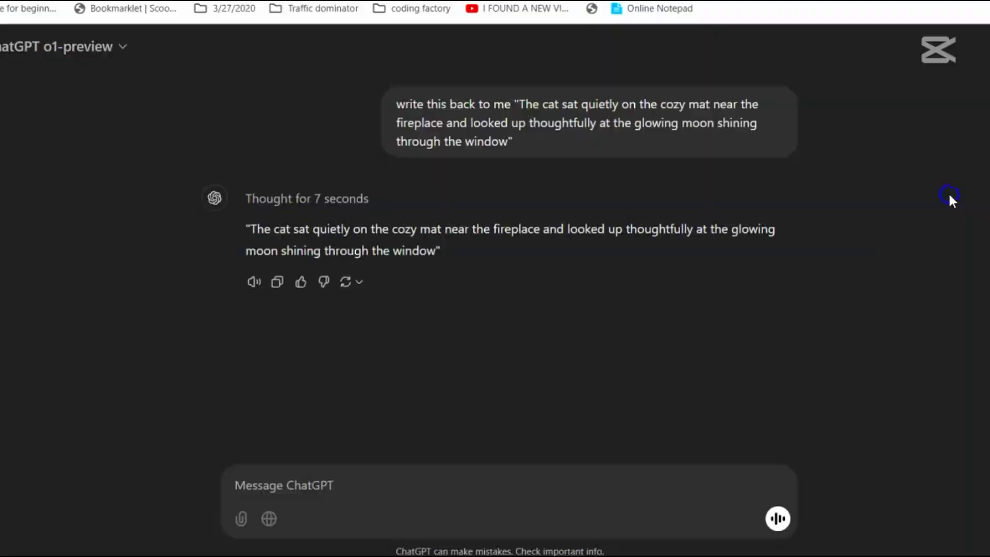
click(297, 263)
click(709, 209)
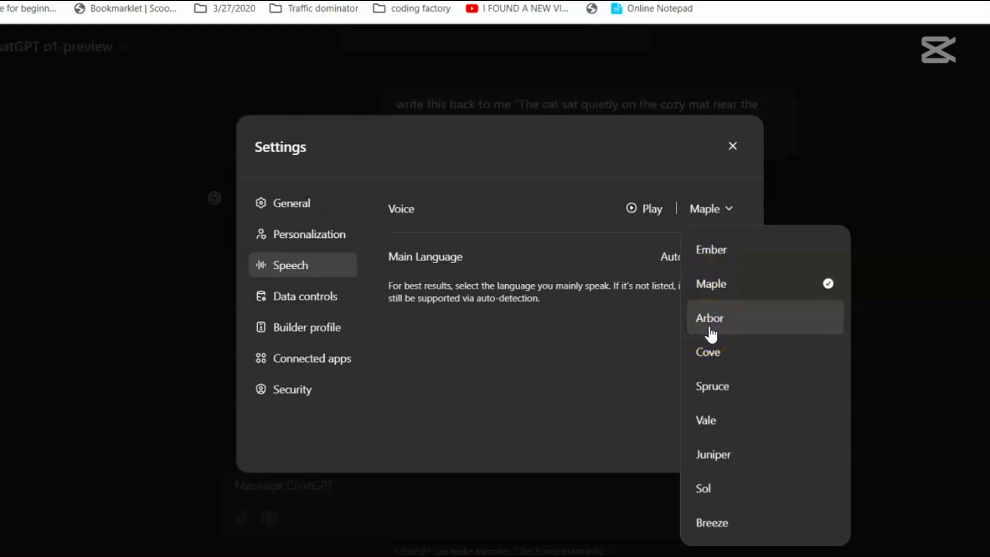
click(720, 240)
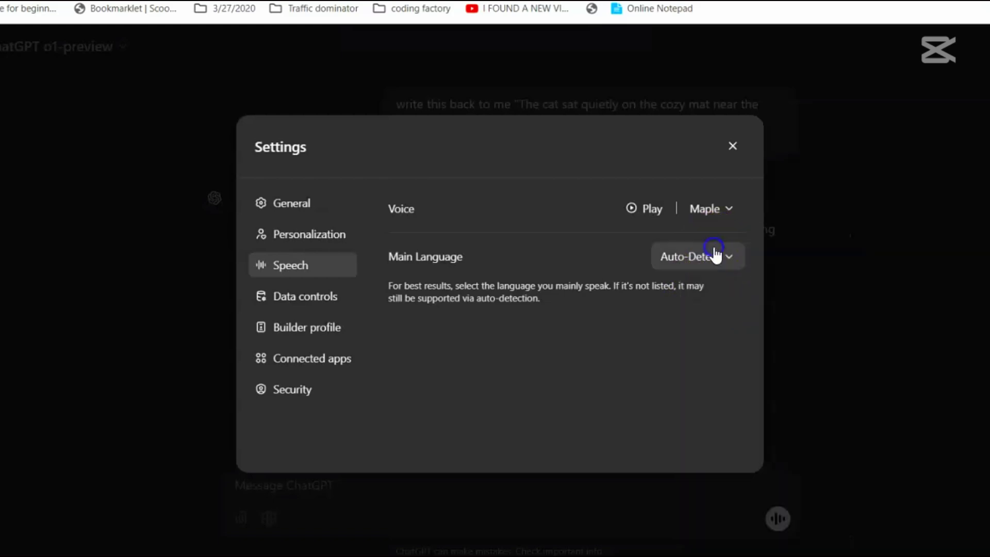
click(662, 219)
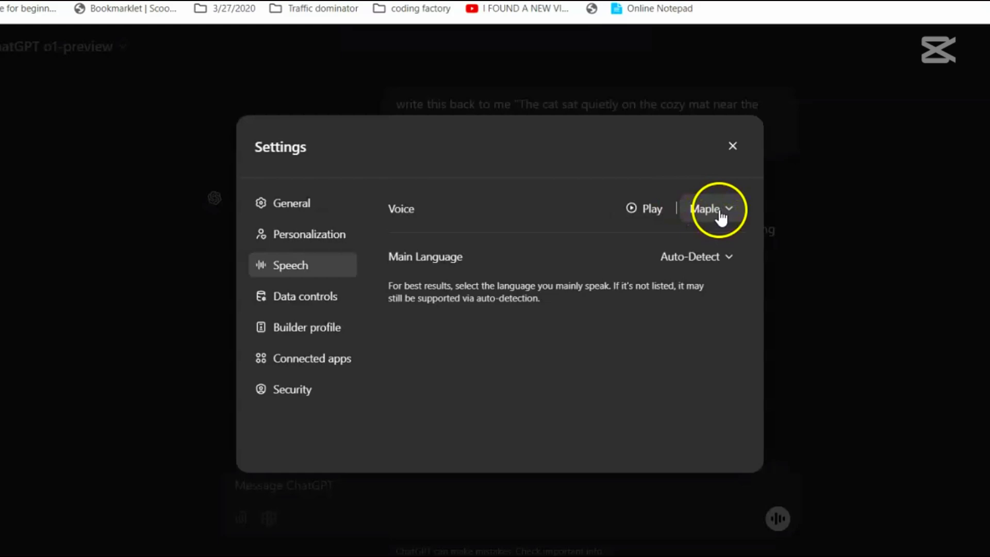
click(732, 147)
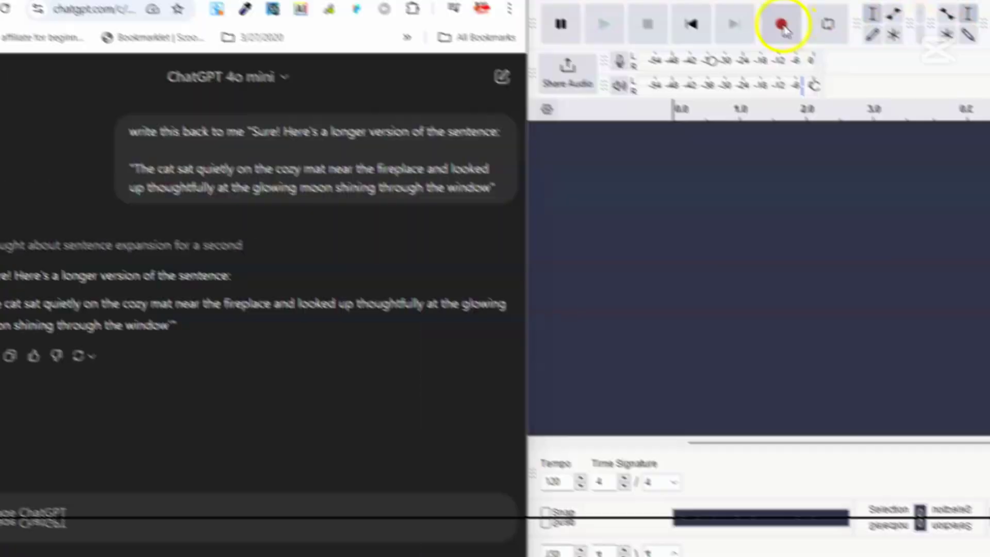
Have ChatGPT read the reply aloud so Audacity records it into a new track.
click(58, 396)
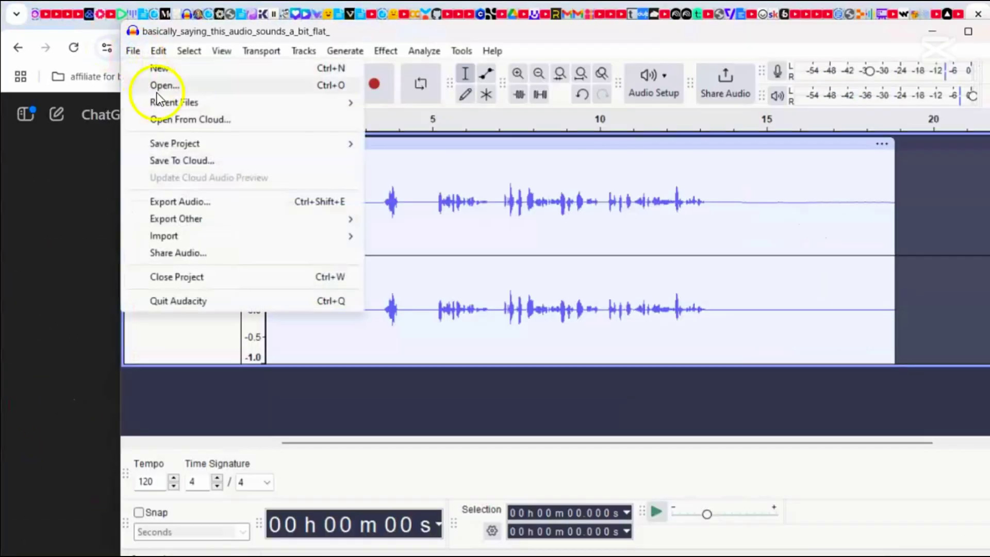
mouse_move(181, 144)
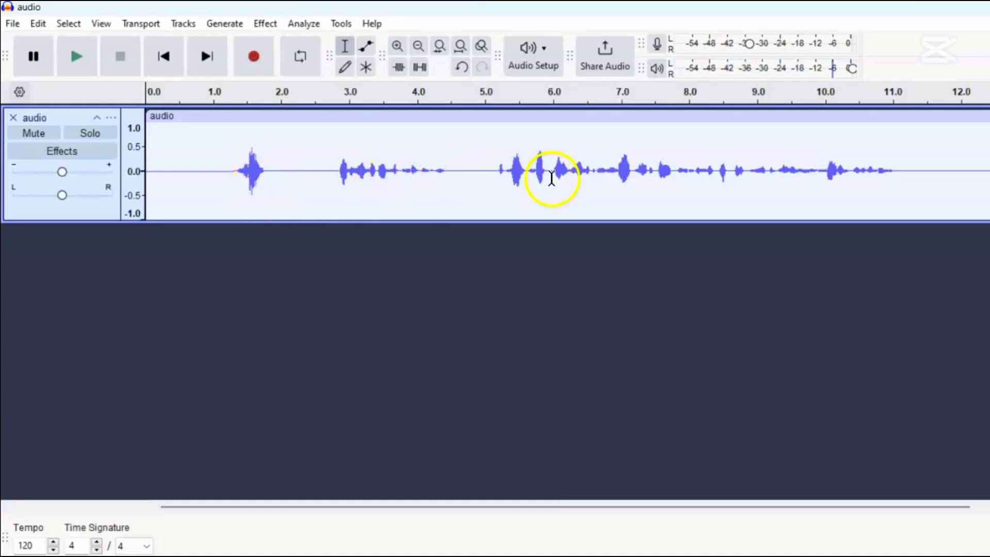
click(76, 54)
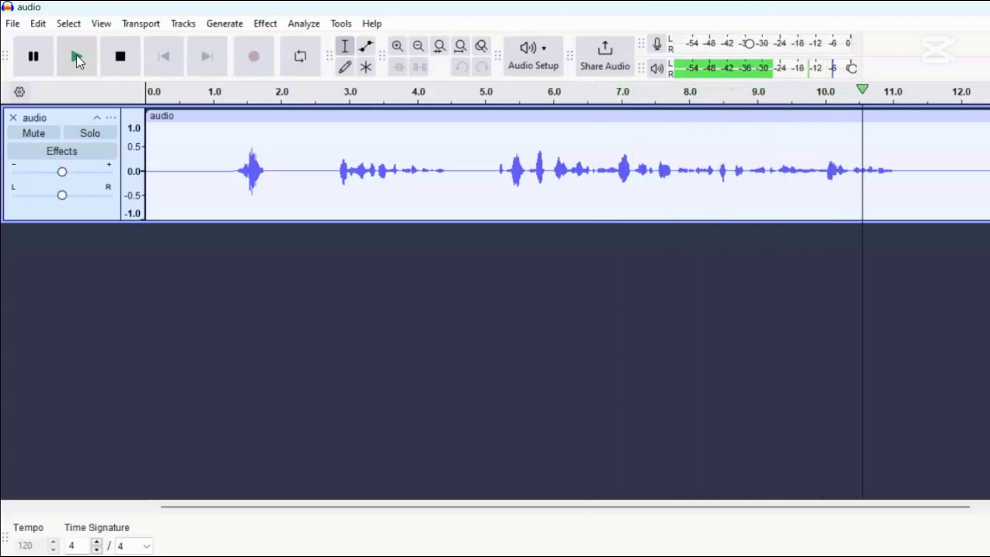
click(105, 57)
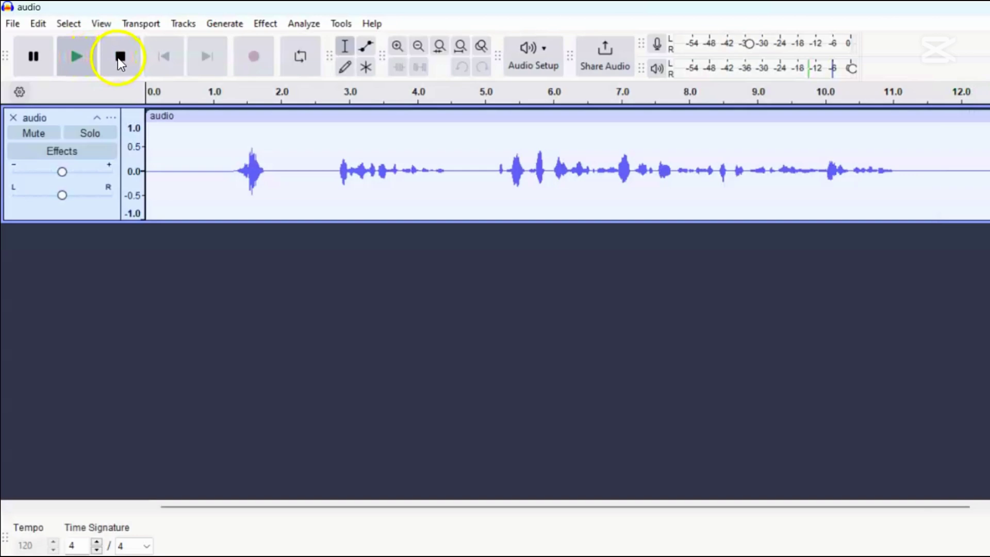
click(126, 88)
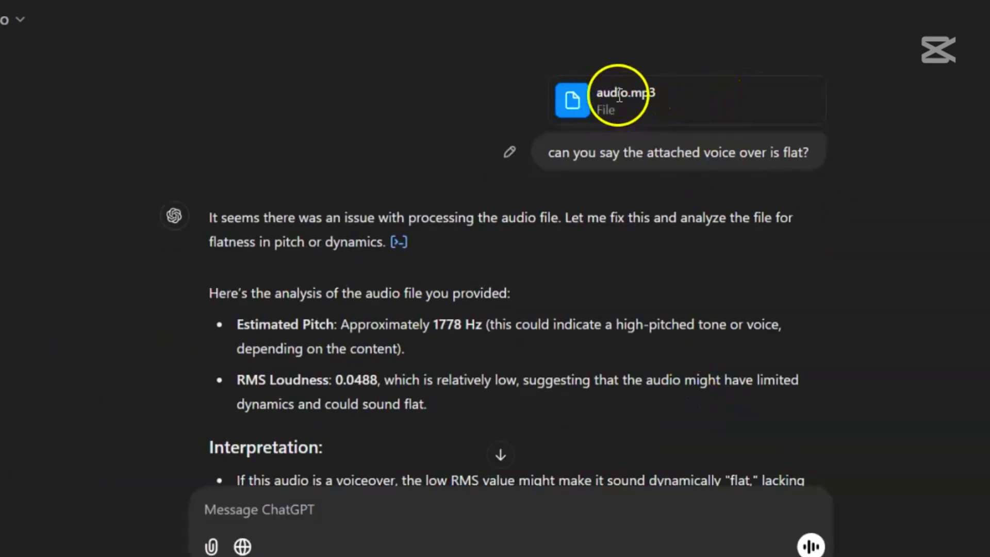
Highlight the Estimated Pitch, RMS Loudness (0.0488) and monotonous-pitch interpretation points in ChatGPT's analysis.
scroll(289, 305, down, 3)
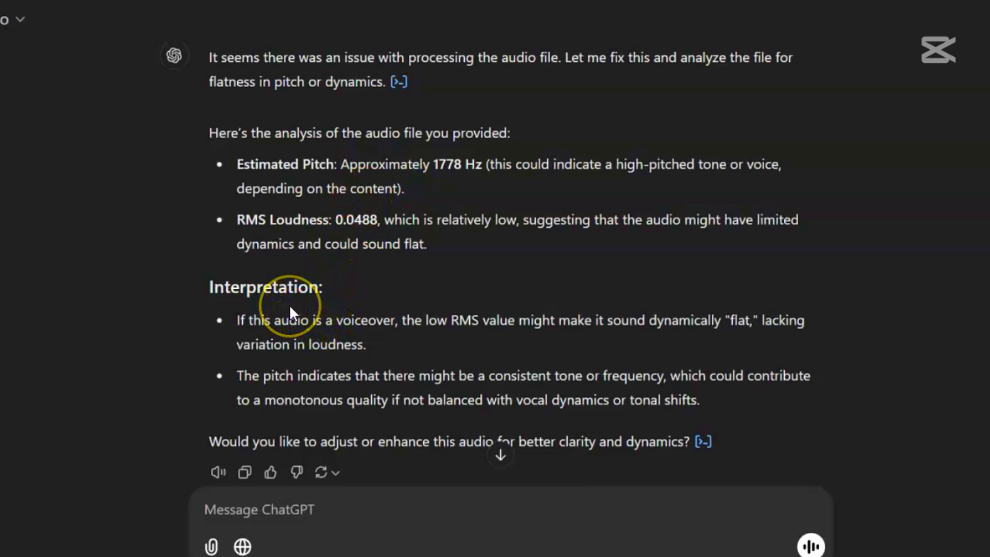
drag(234, 169, 722, 184)
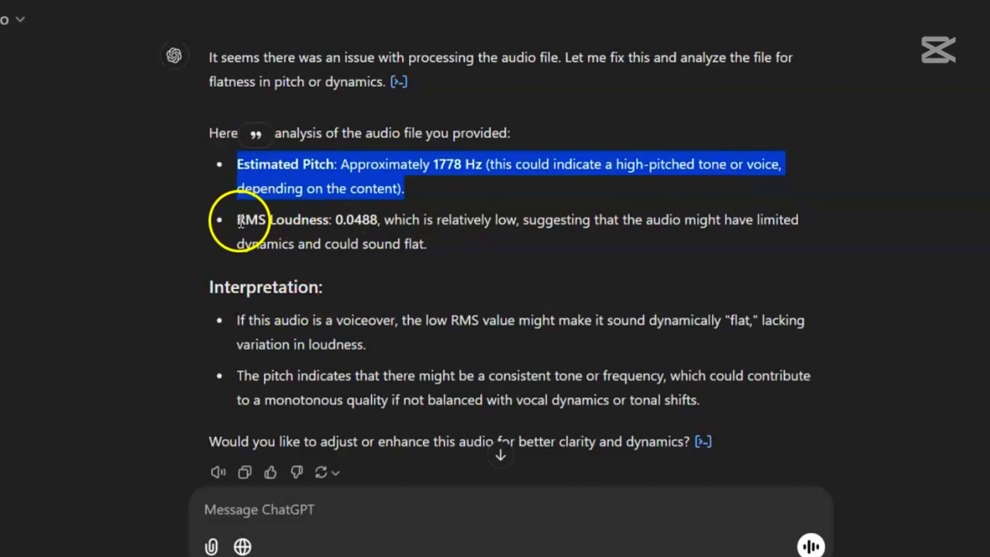
drag(237, 221, 379, 271)
drag(435, 255, 443, 248)
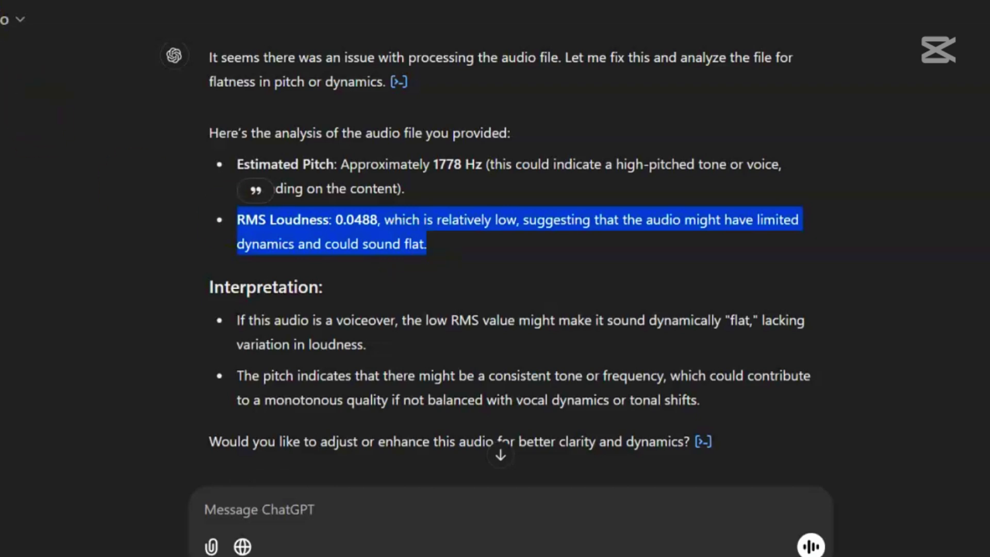
scroll(214, 199, down, 2)
drag(214, 199, 359, 252)
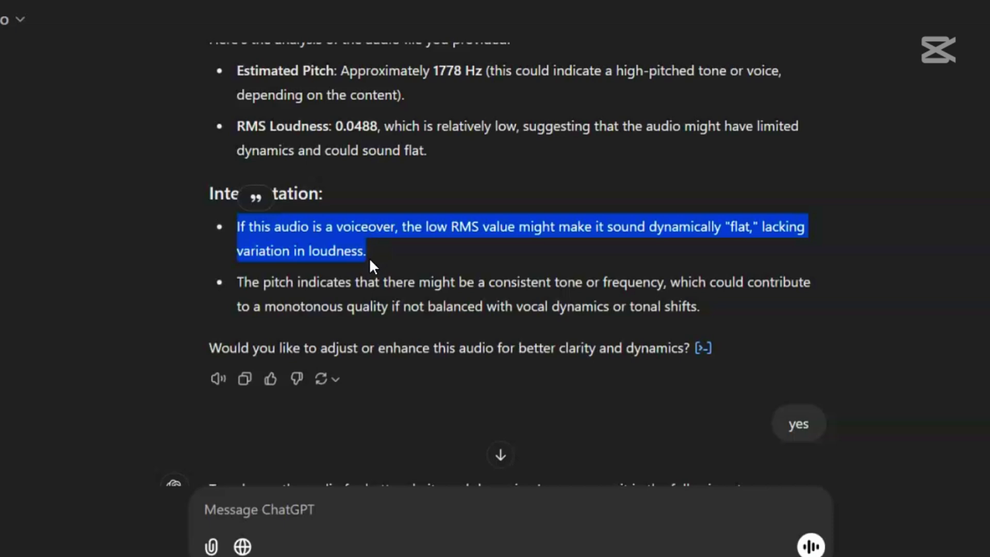
click(240, 282)
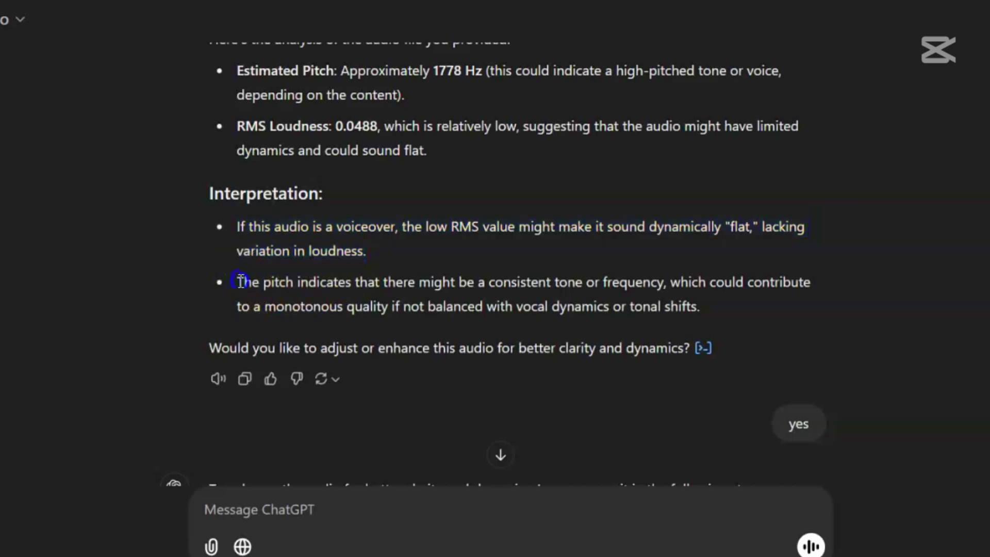
drag(241, 281, 713, 306)
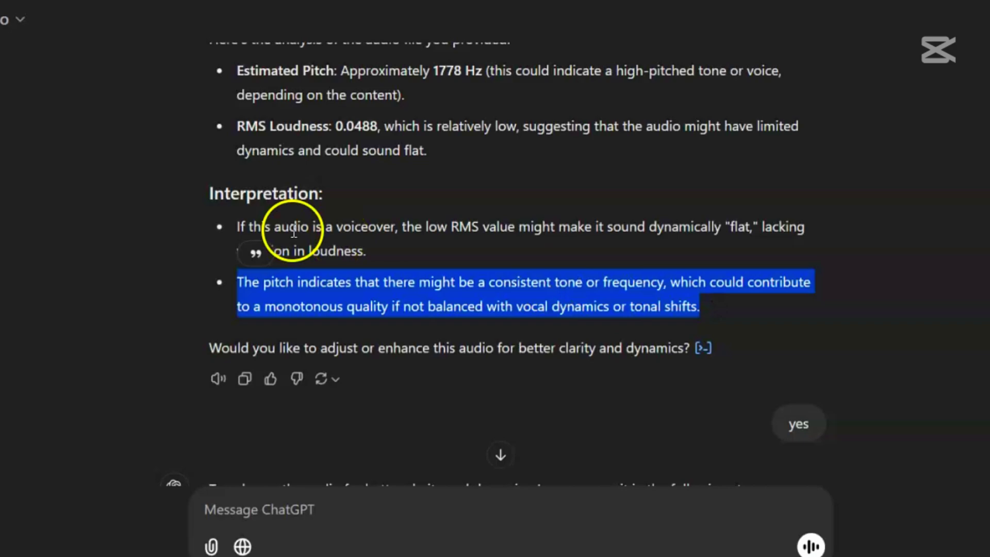
click(203, 255)
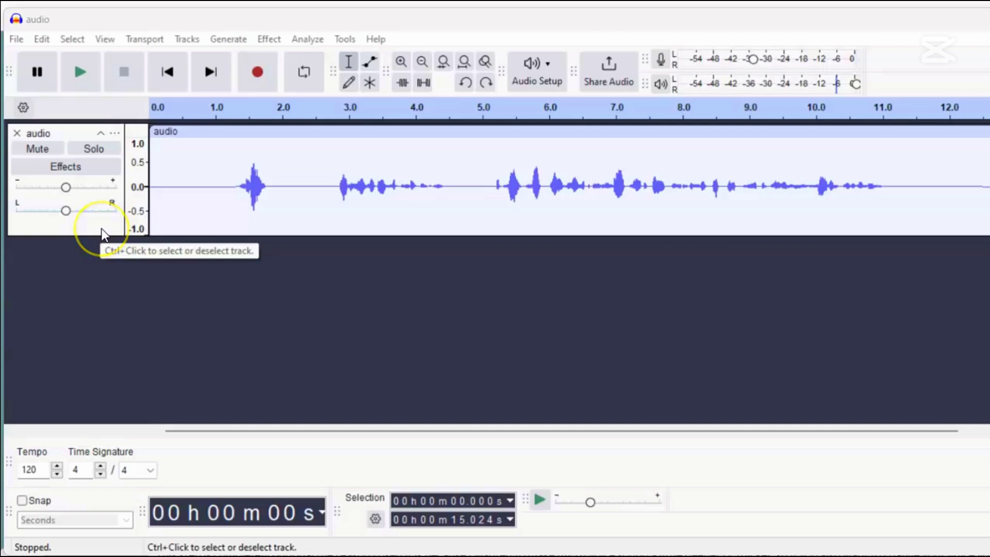
Normalize the whole voiceover track to -3.0 dB peak, keeping Remove DC offset checked.
click(101, 230)
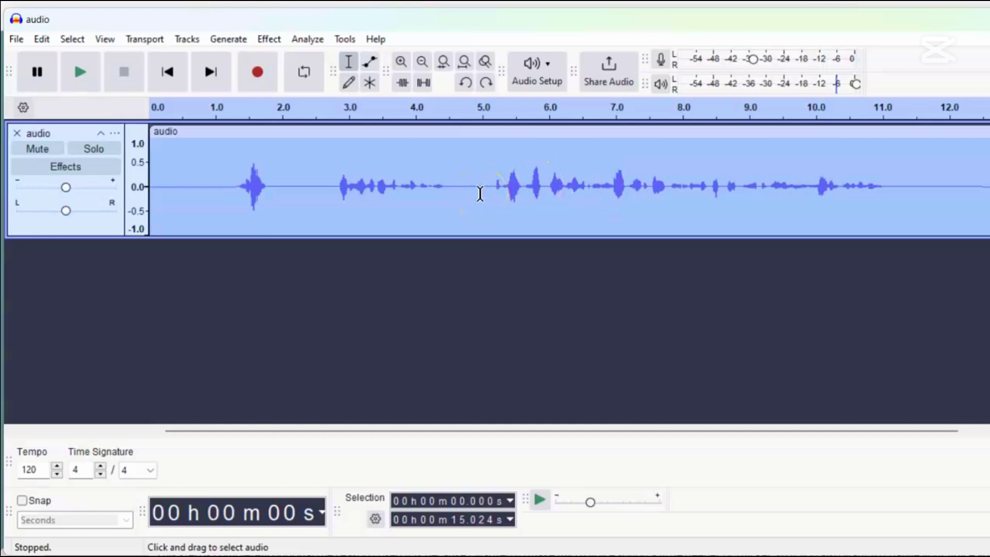
click(268, 41)
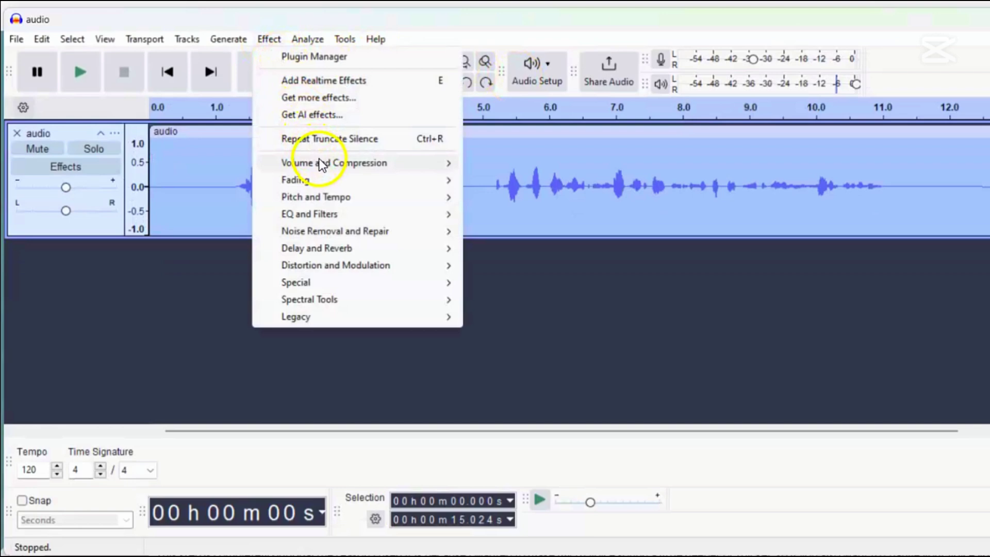
mouse_move(330, 163)
click(510, 249)
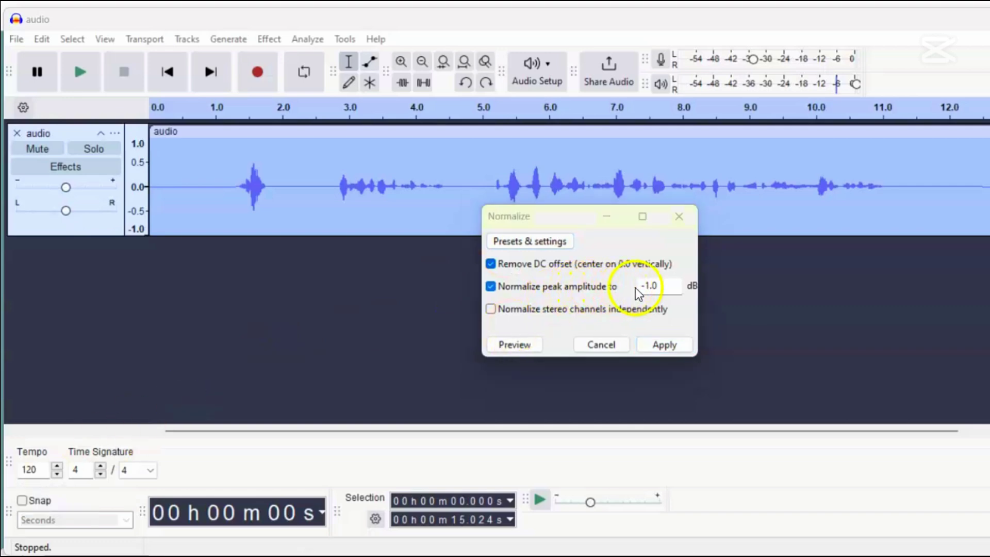
click(654, 284)
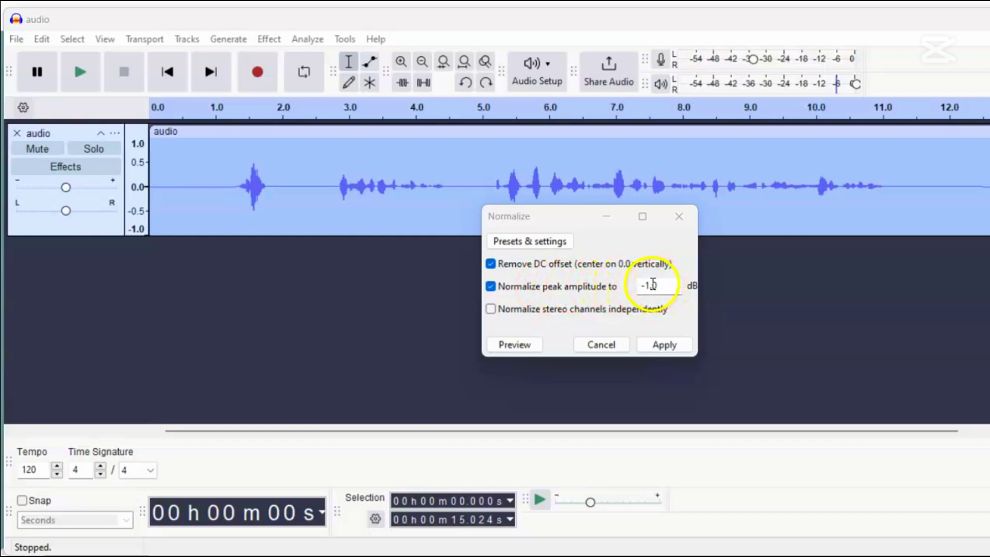
click(651, 285)
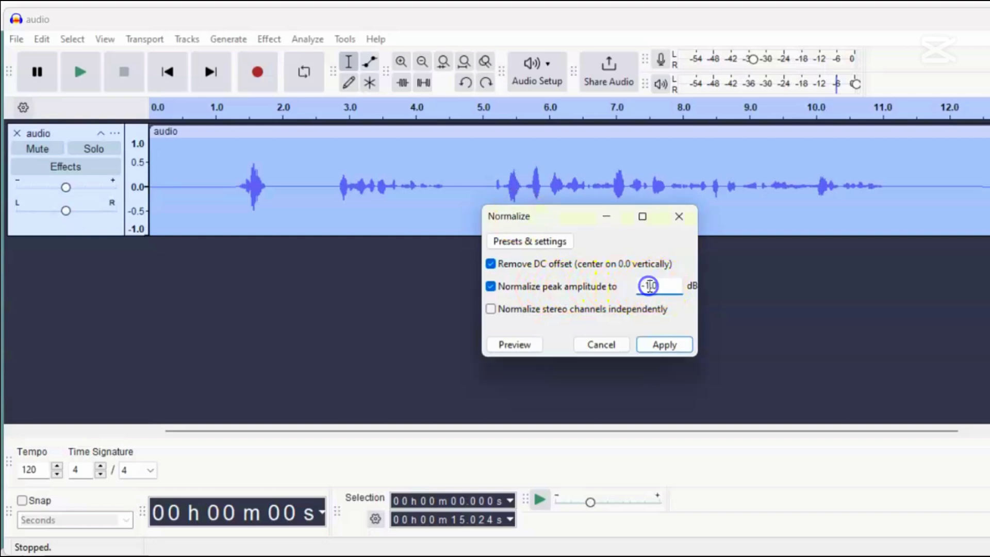
double_click(649, 286)
key(BackSpace)
text(3.0)
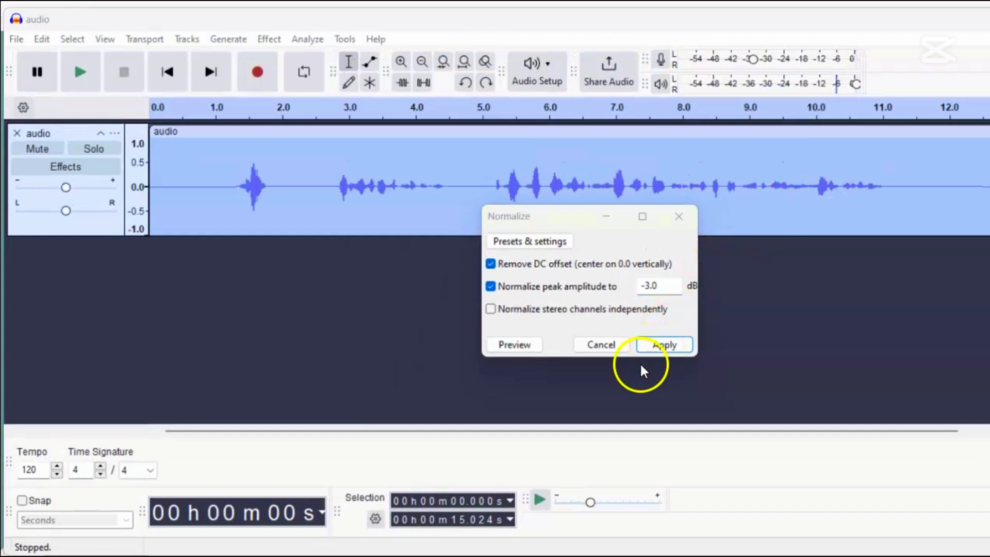
click(666, 349)
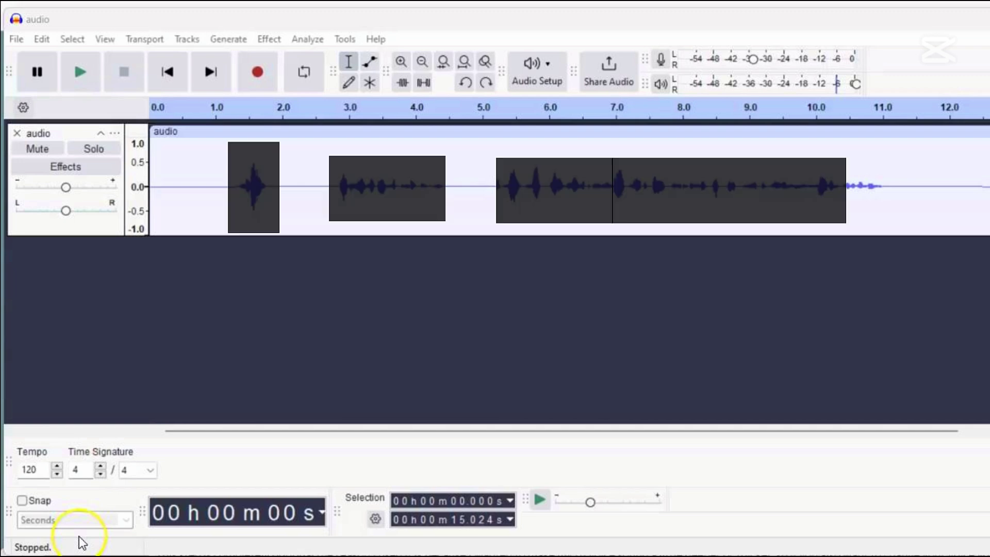
key(ctrl+a)
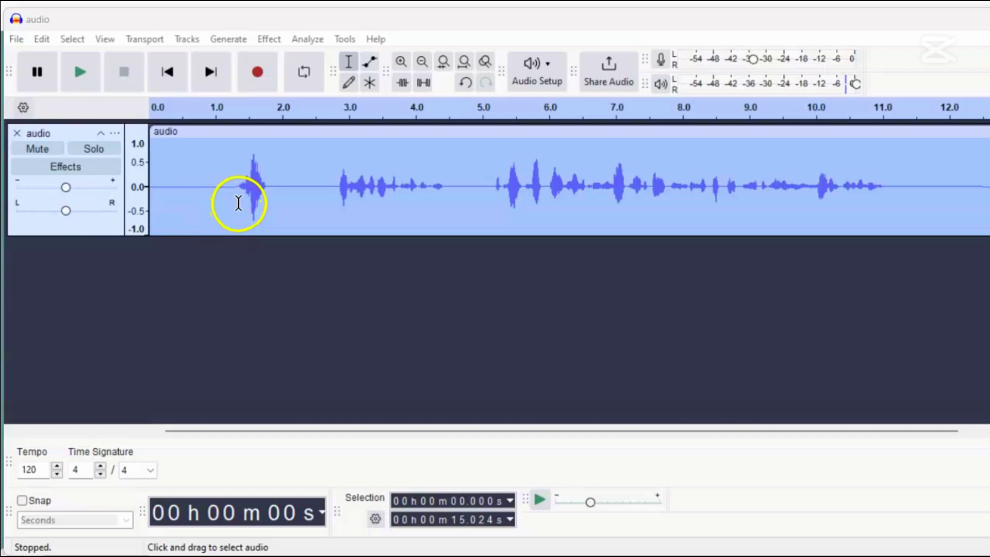
Select the silent 0–1.291 s stretch and capture it as the Noise Reduction noise profile.
click(237, 196)
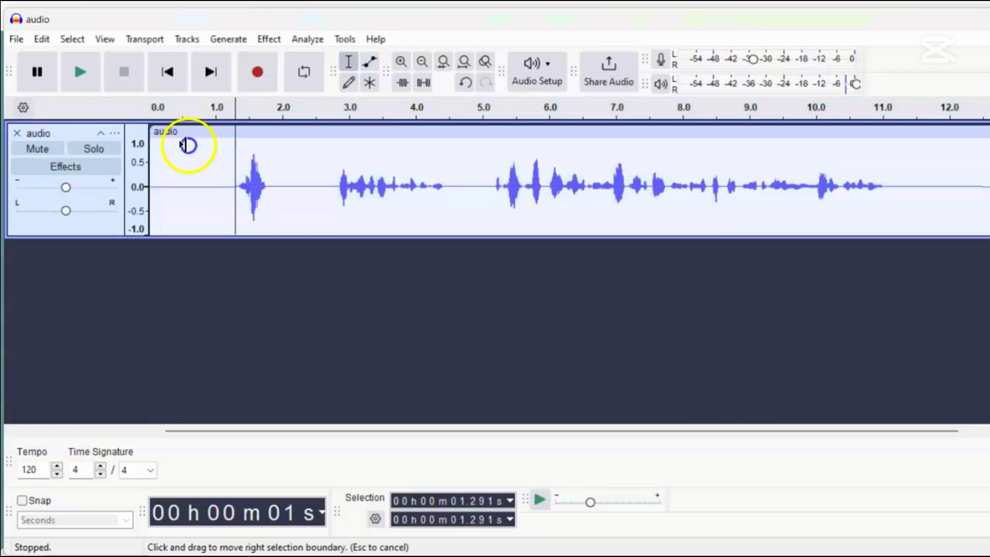
drag(181, 144, 145, 197)
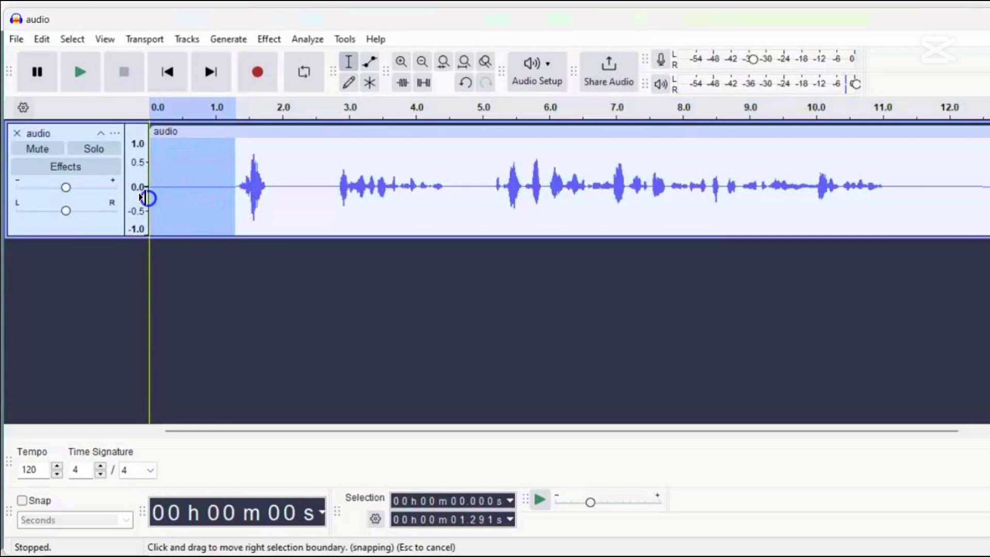
drag(145, 198, 147, 198)
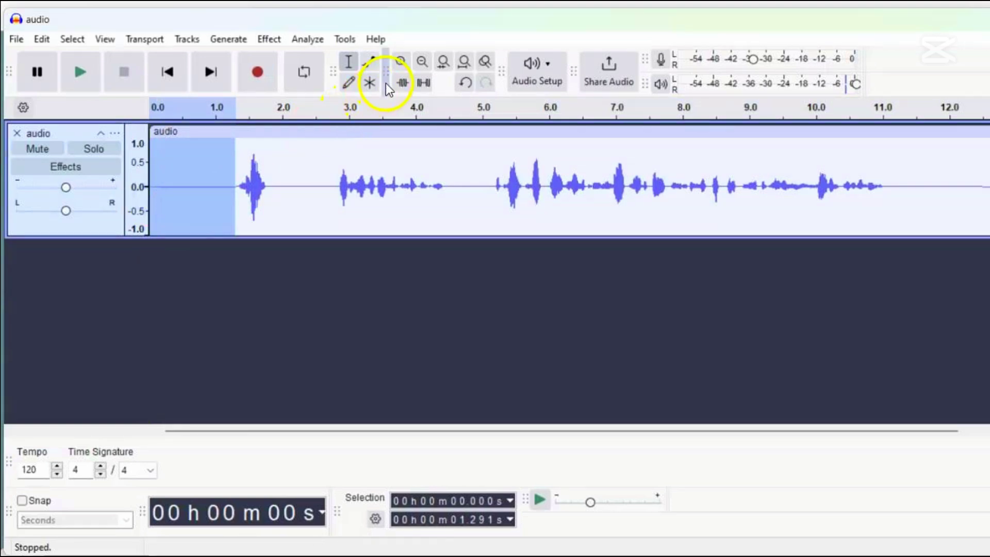
click(270, 40)
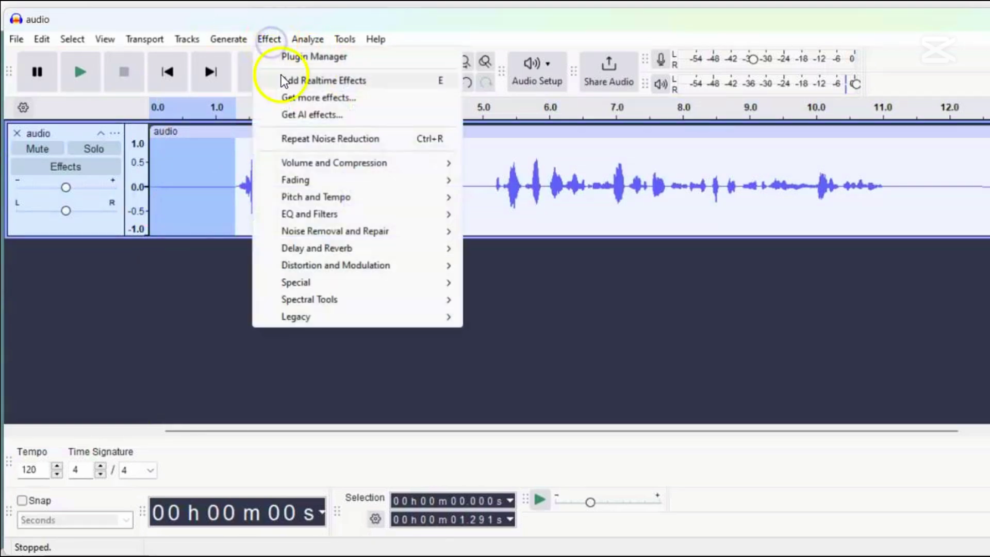
mouse_move(322, 230)
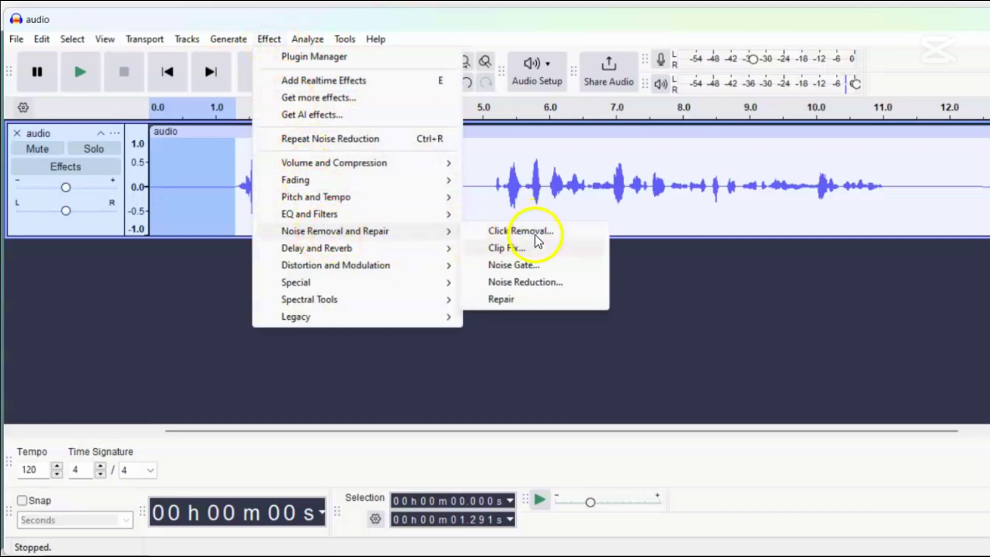
click(531, 282)
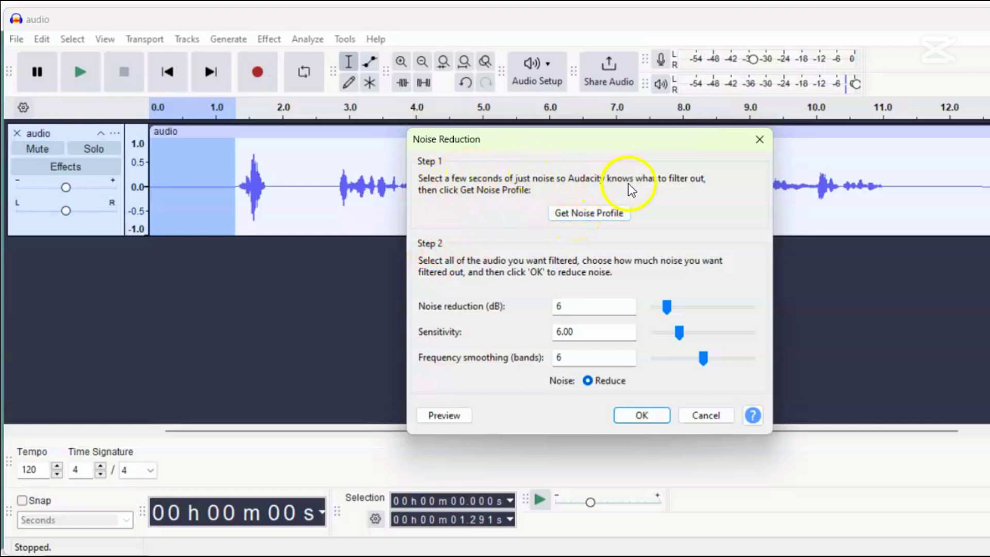
click(588, 213)
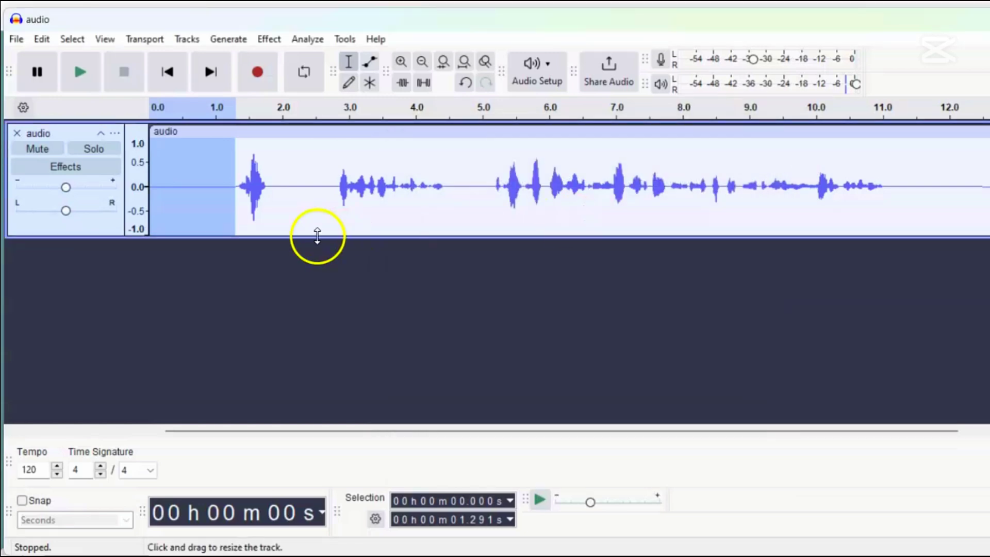
click(228, 278)
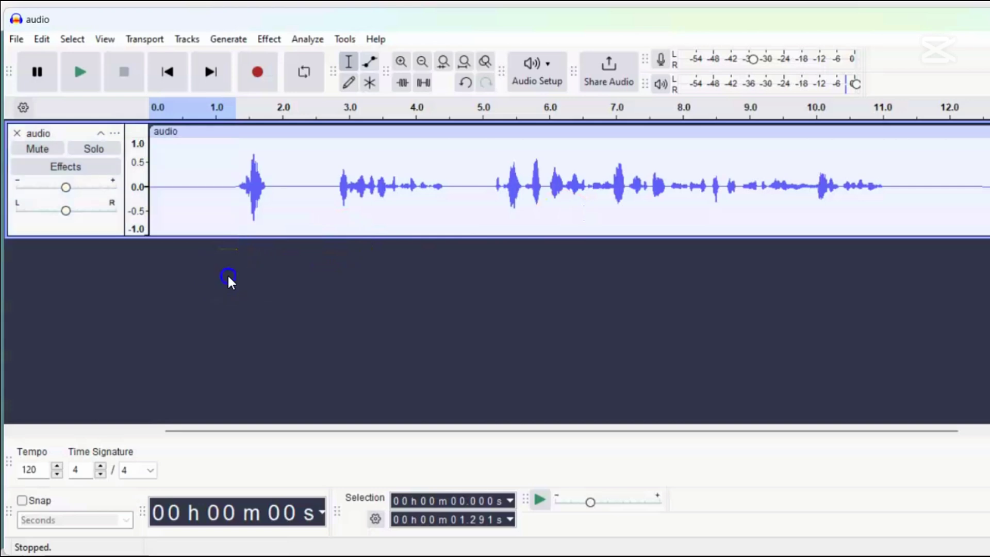
Apply 6 dB Noise Reduction, sensitivity 6.00 and 6 smoothing bands, to the entire track.
click(108, 229)
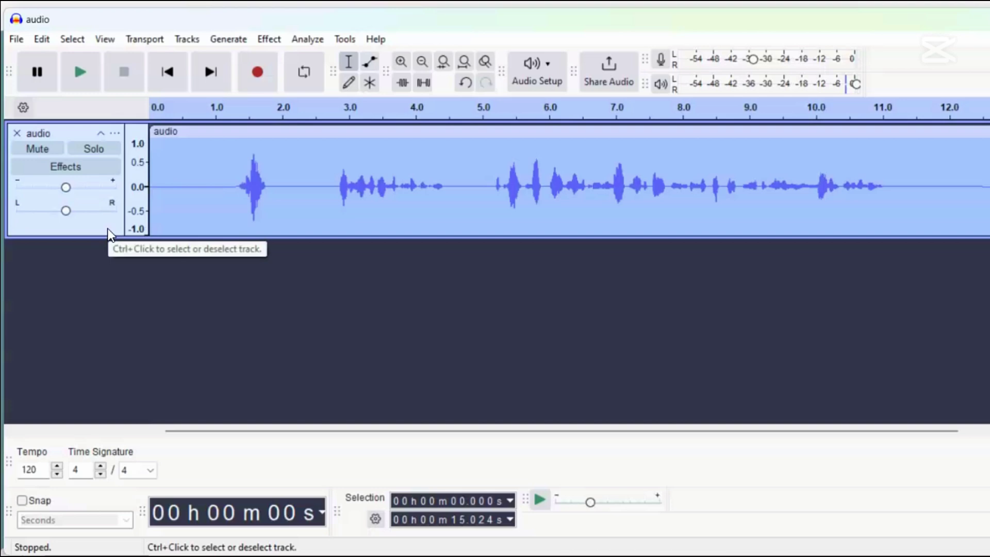
click(271, 39)
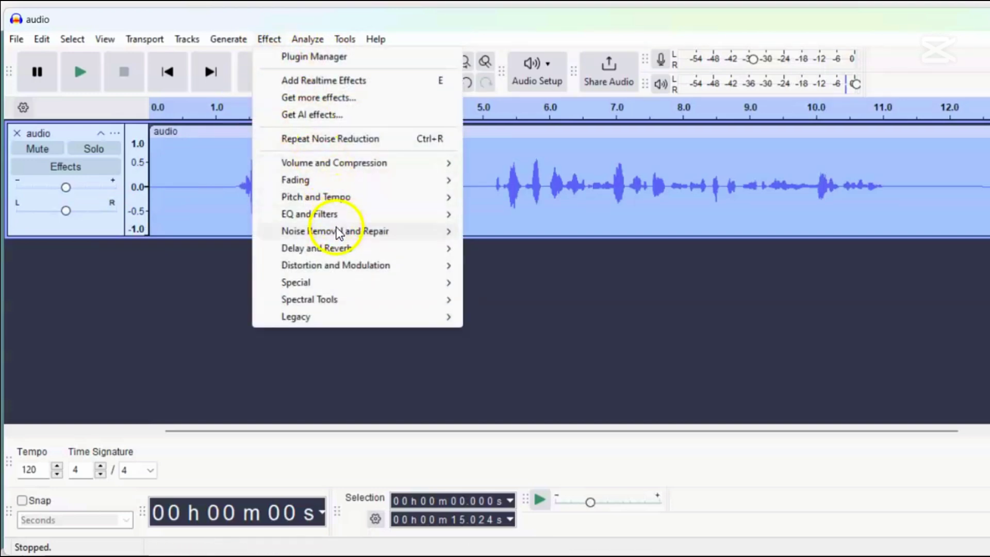
mouse_move(336, 229)
click(515, 283)
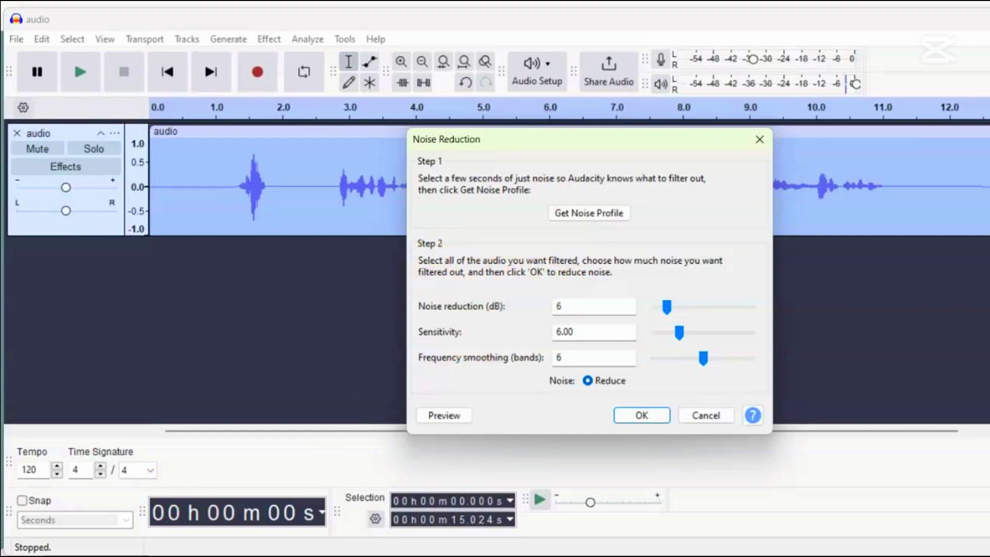
drag(670, 306, 680, 306)
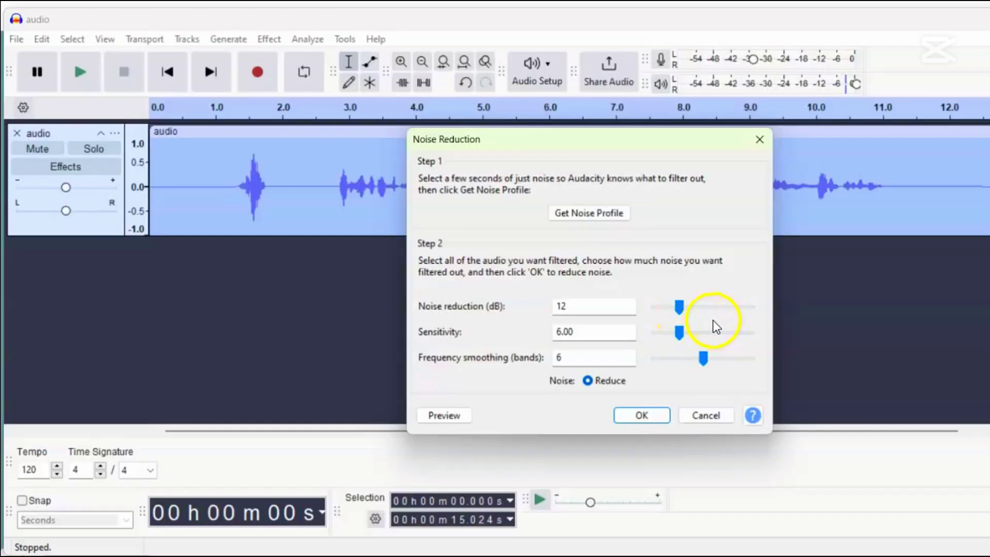
drag(681, 310, 669, 313)
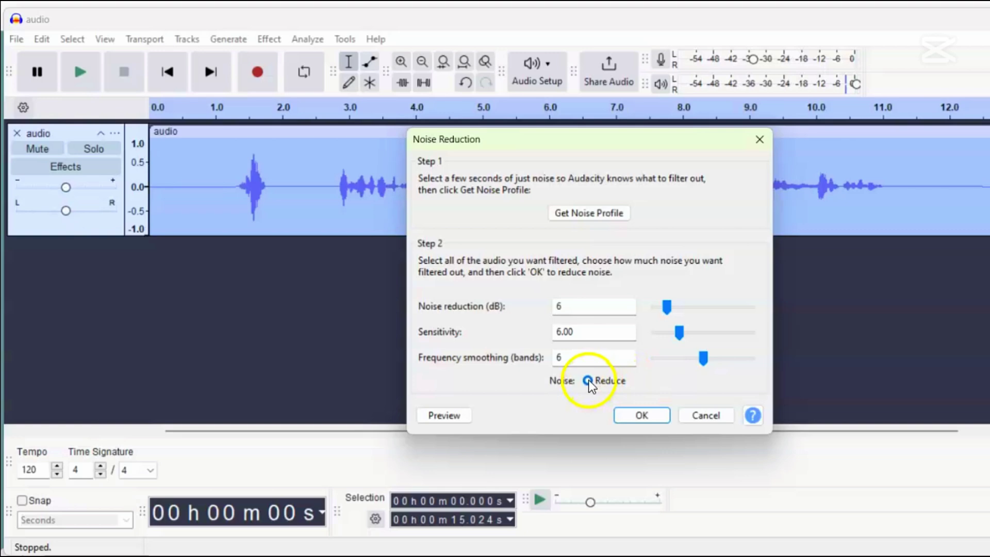
click(653, 415)
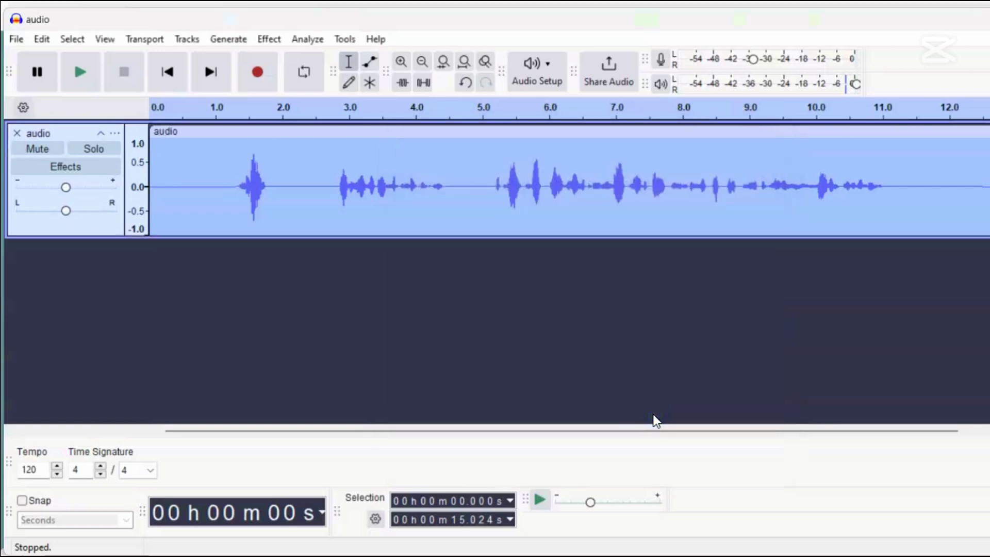
click(564, 414)
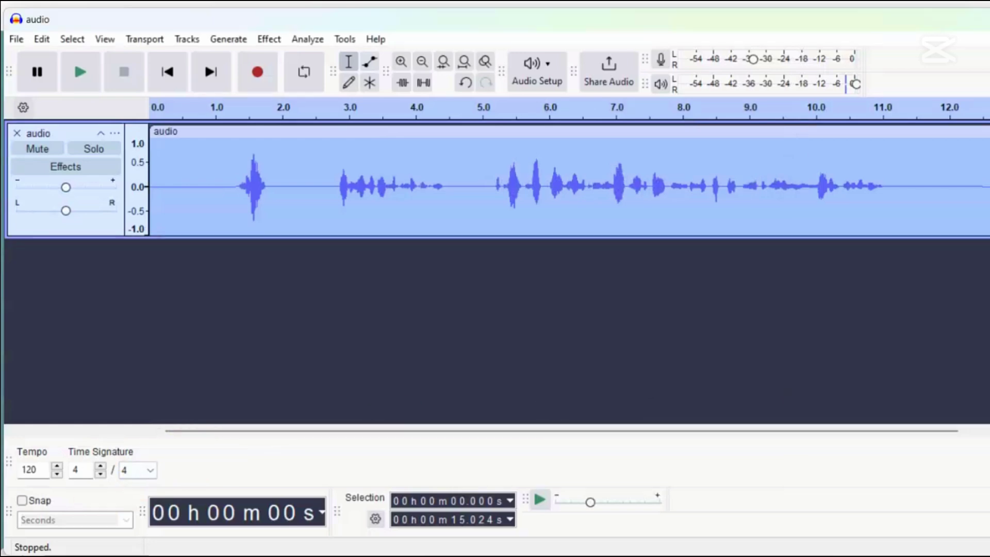
Apply the Filter Curve EQ 'Low rolloff for speech' preset, cutting frequencies below about 100 Hz.
click(223, 281)
click(275, 39)
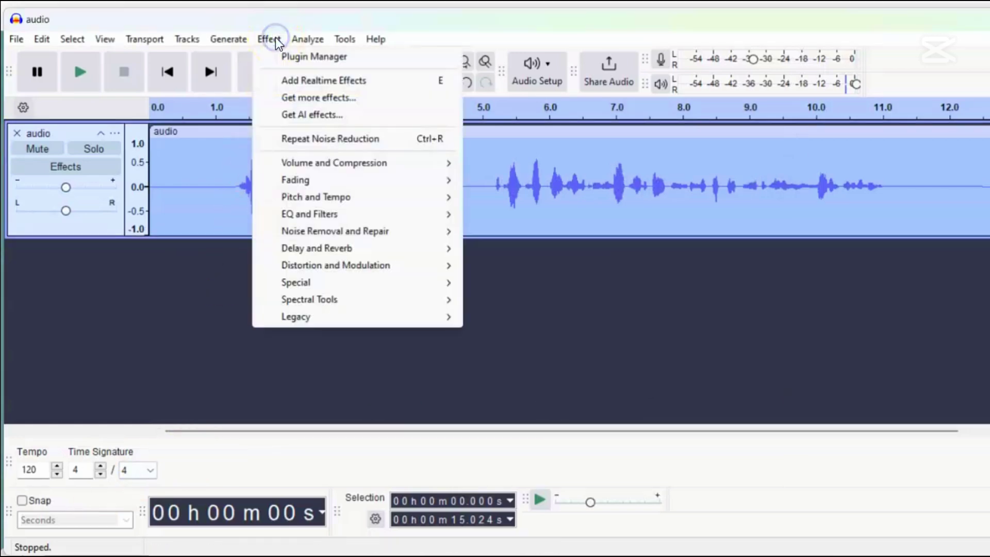
mouse_move(309, 219)
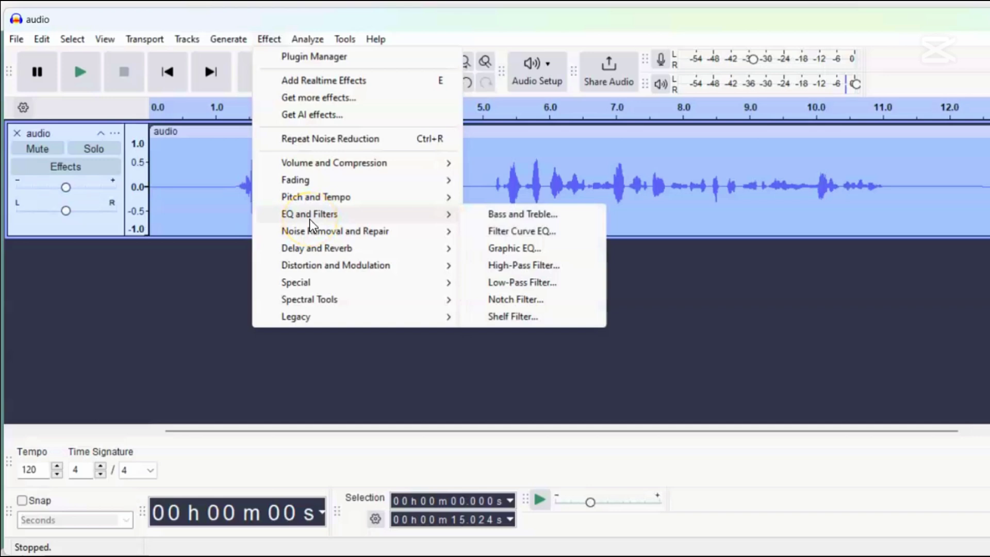
click(521, 231)
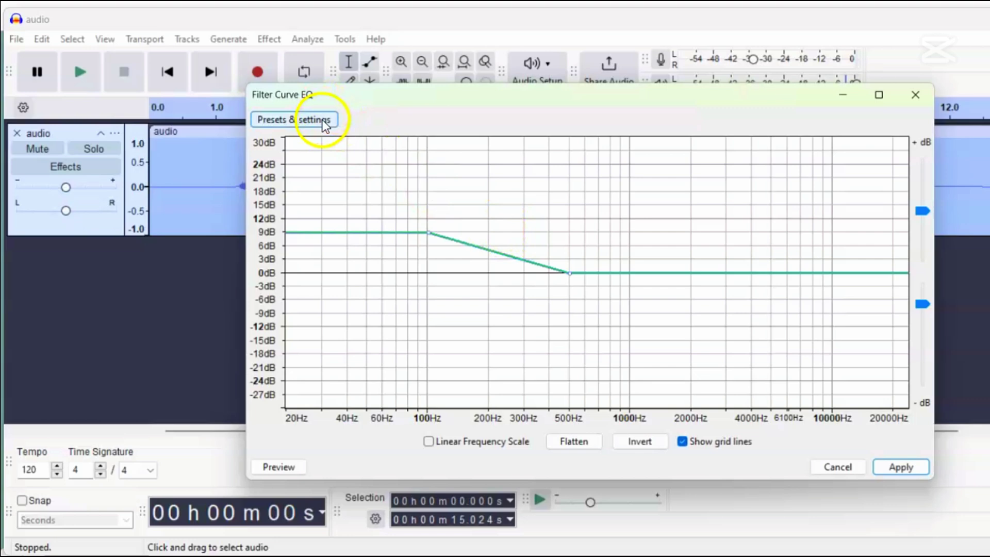
click(320, 119)
mouse_move(382, 205)
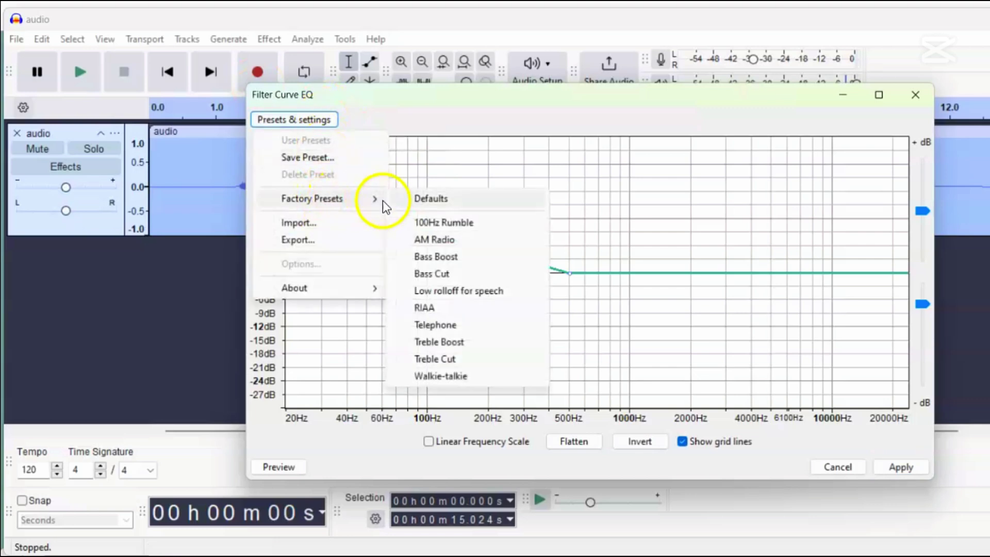
click(438, 202)
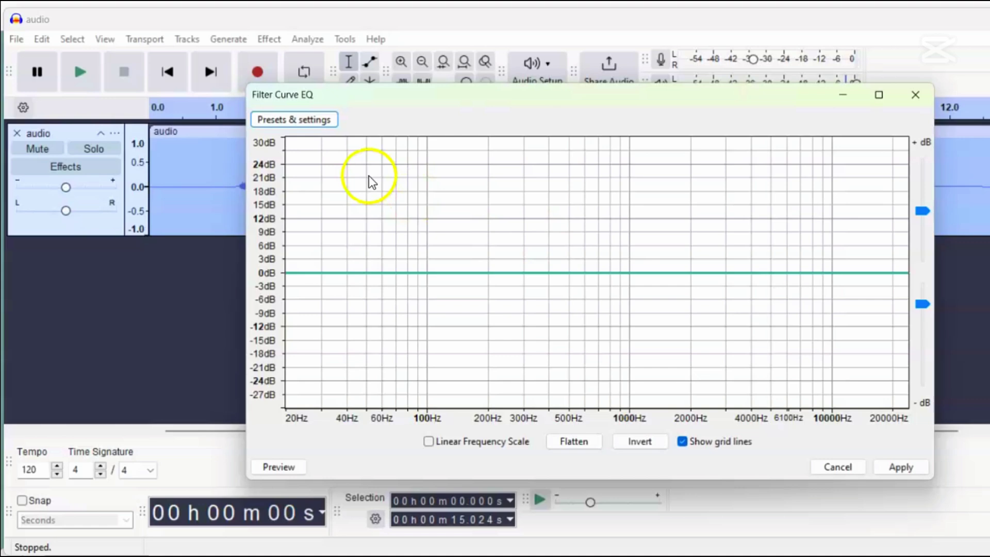
click(325, 120)
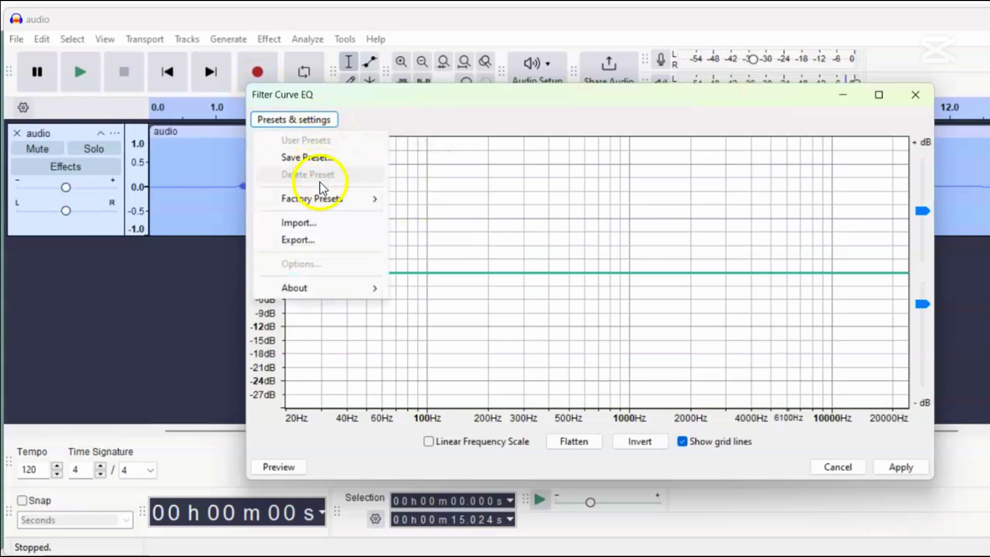
mouse_move(319, 199)
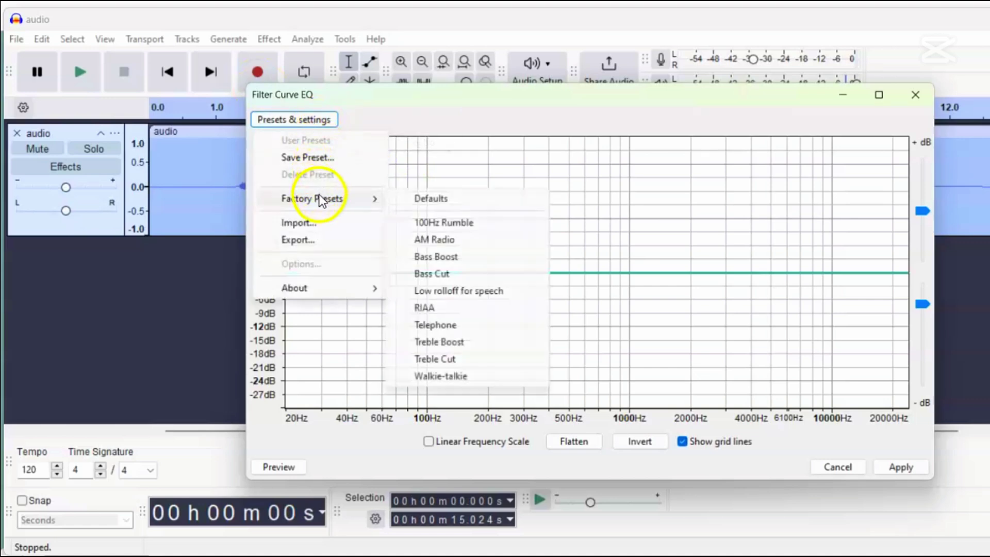
click(450, 290)
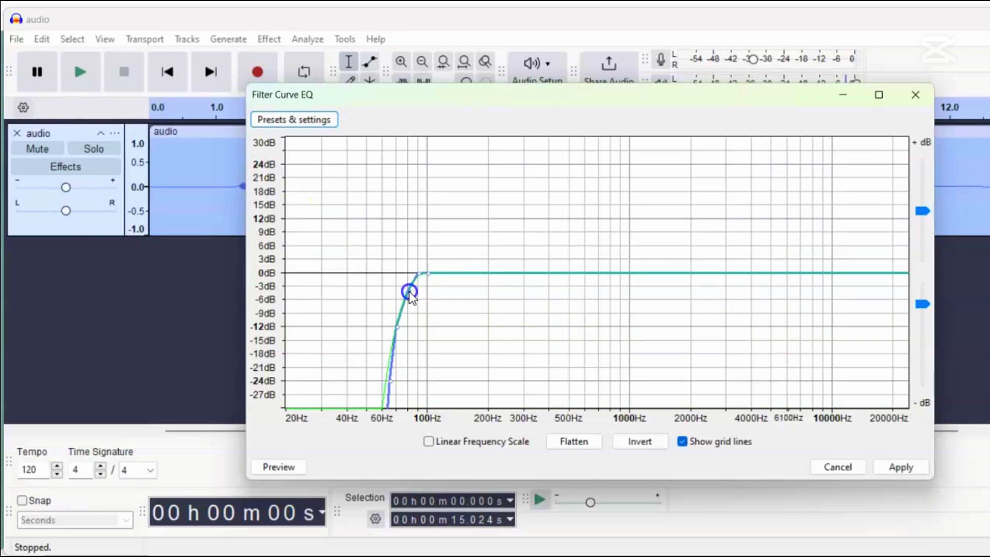
drag(406, 292, 403, 290)
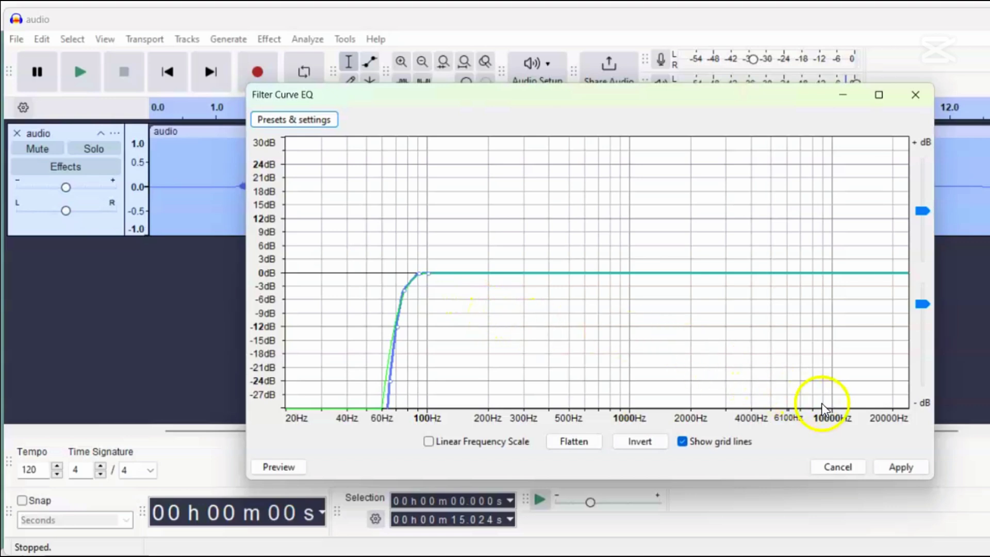
click(898, 466)
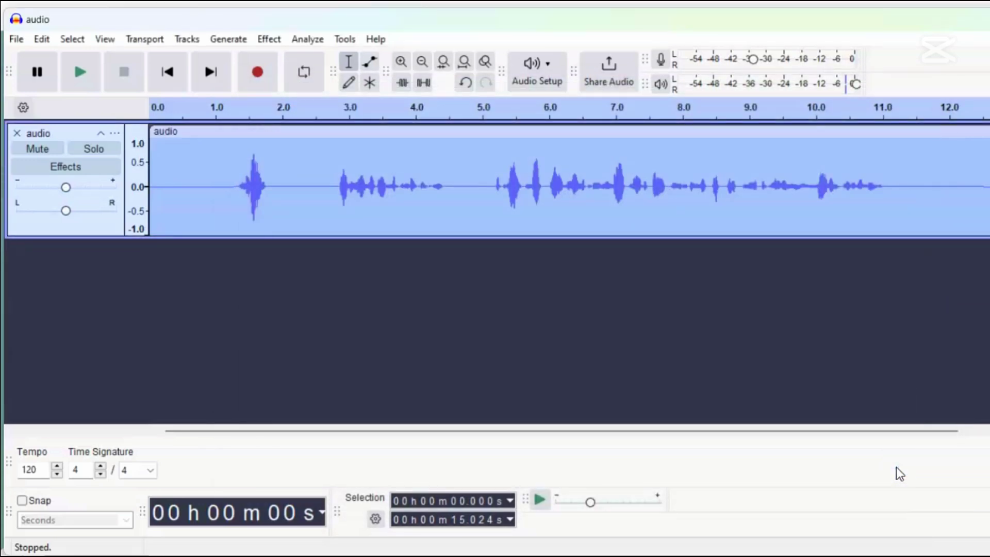
click(339, 364)
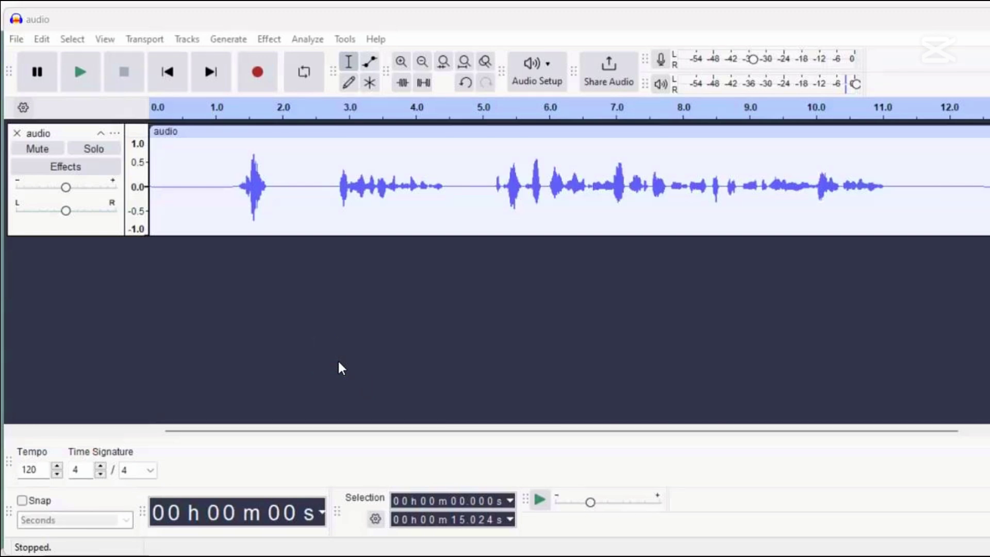
Try Compressor threshold and ratio values on the whole track, ending at -10.7 dB threshold, 10.1 ratio.
click(113, 228)
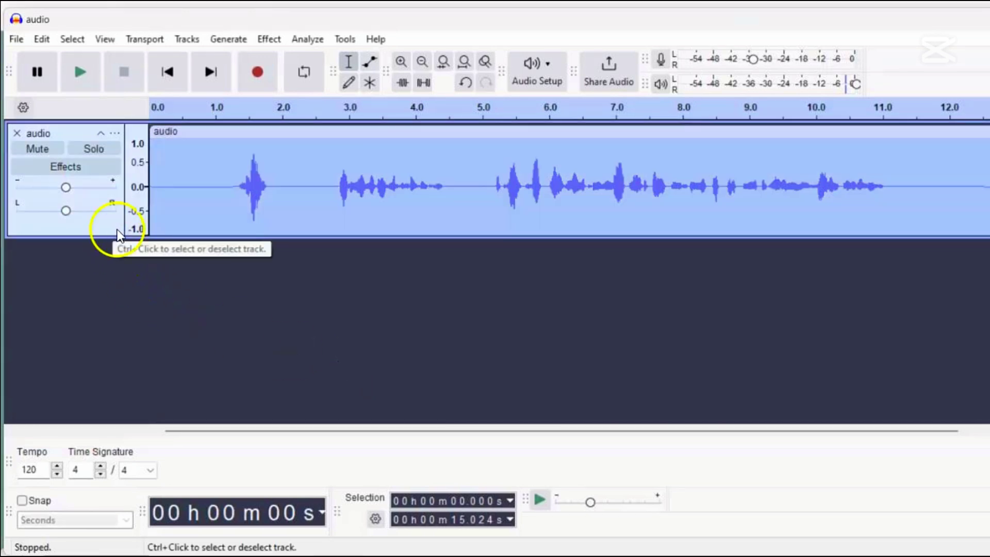
click(269, 38)
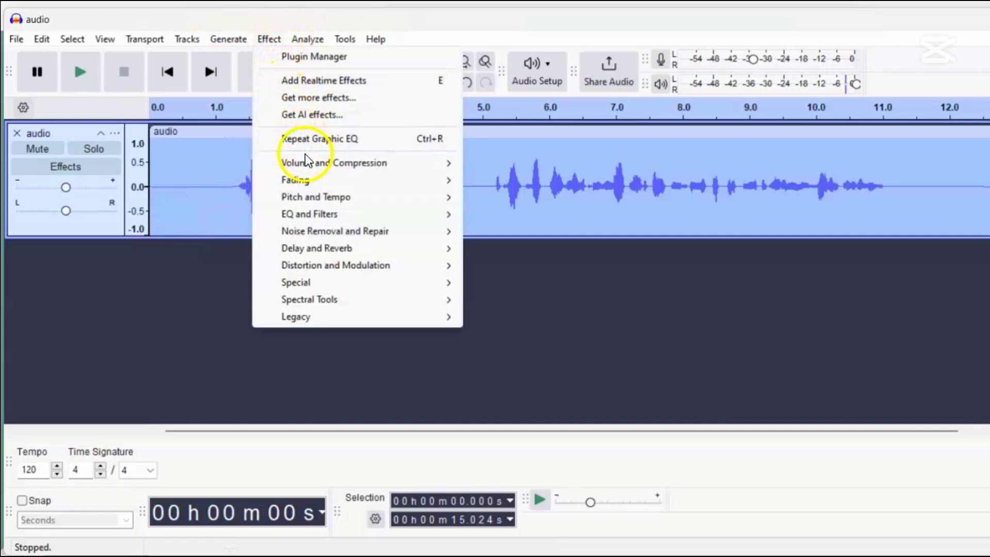
mouse_move(305, 157)
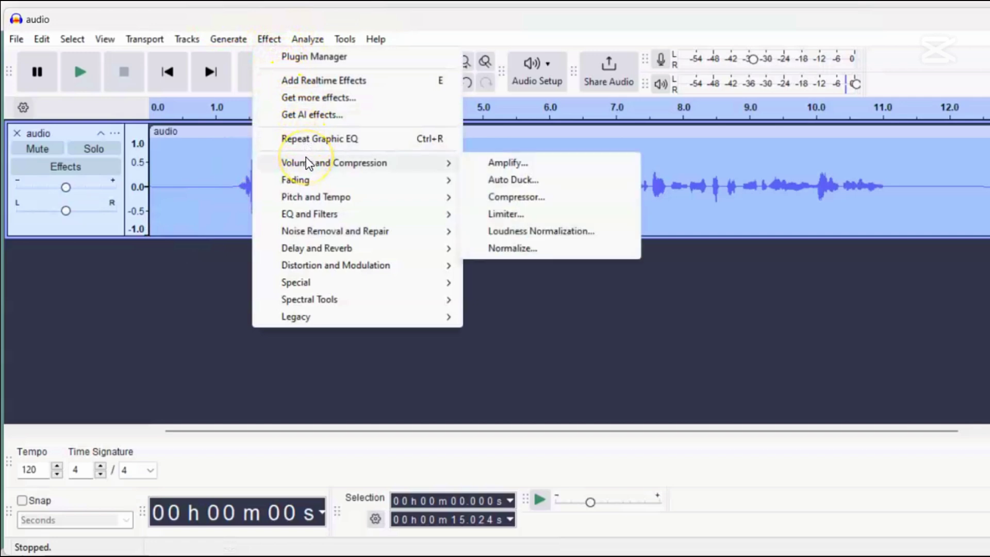
click(503, 198)
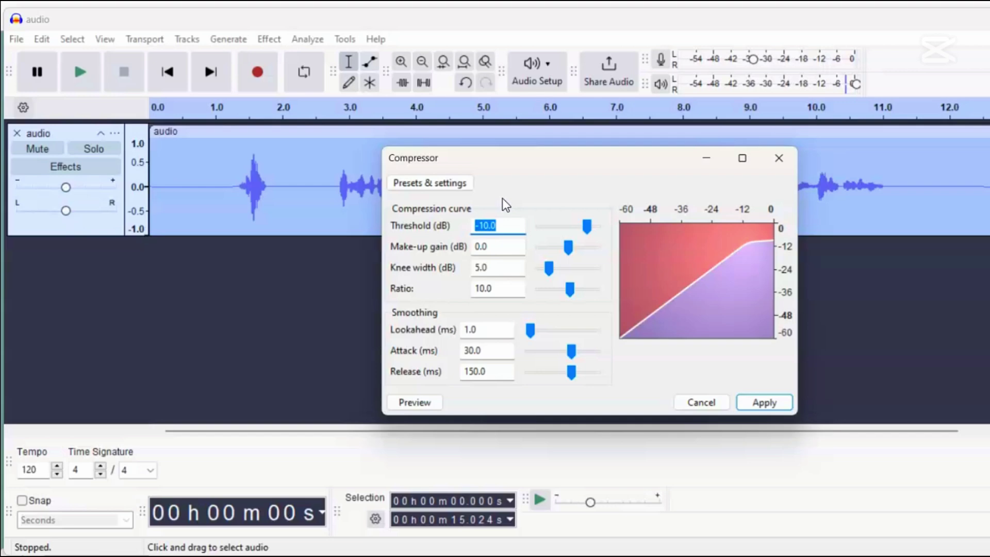
click(73, 472)
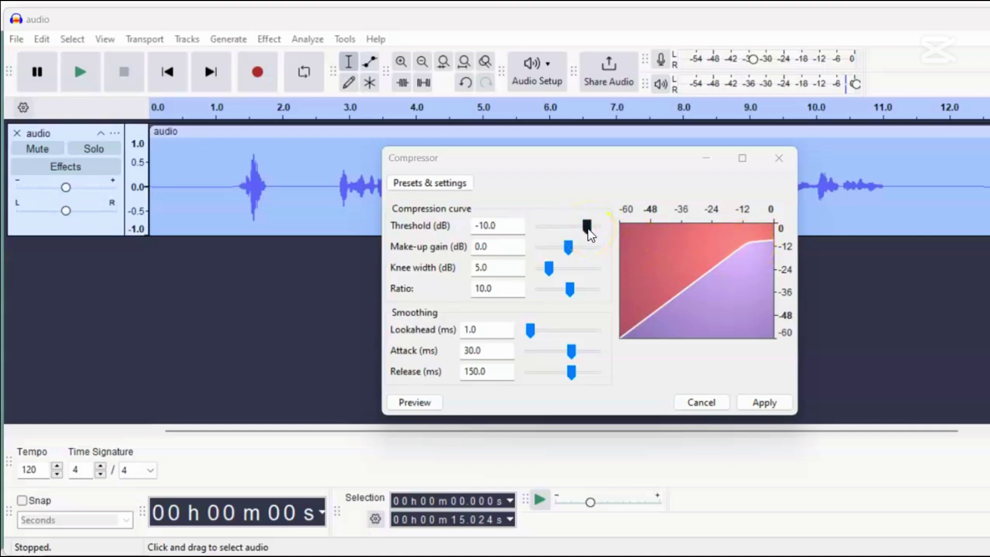
mouse_move(588, 228)
mouse_down()
mouse_move(577, 232)
mouse_move(592, 229)
mouse_move(589, 238)
mouse_up()
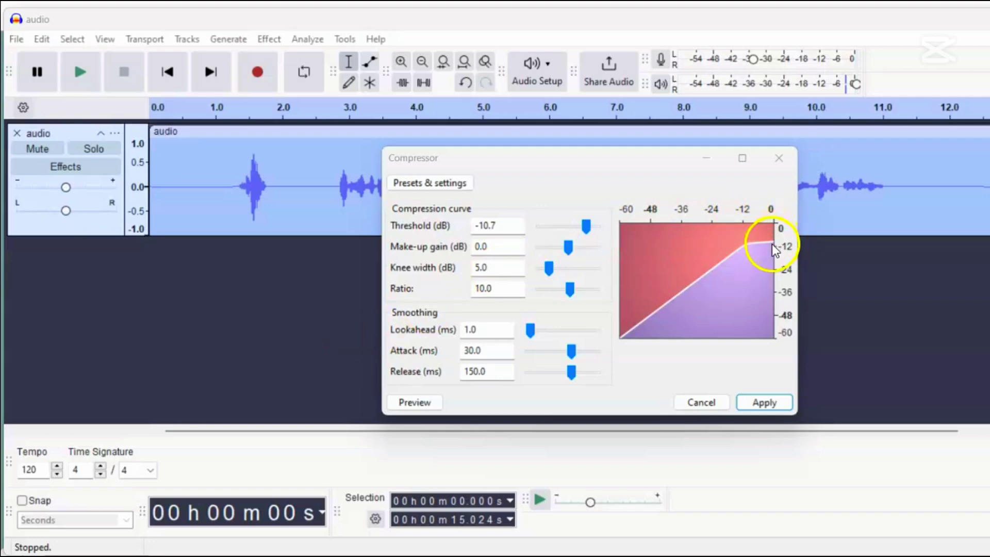
click(570, 290)
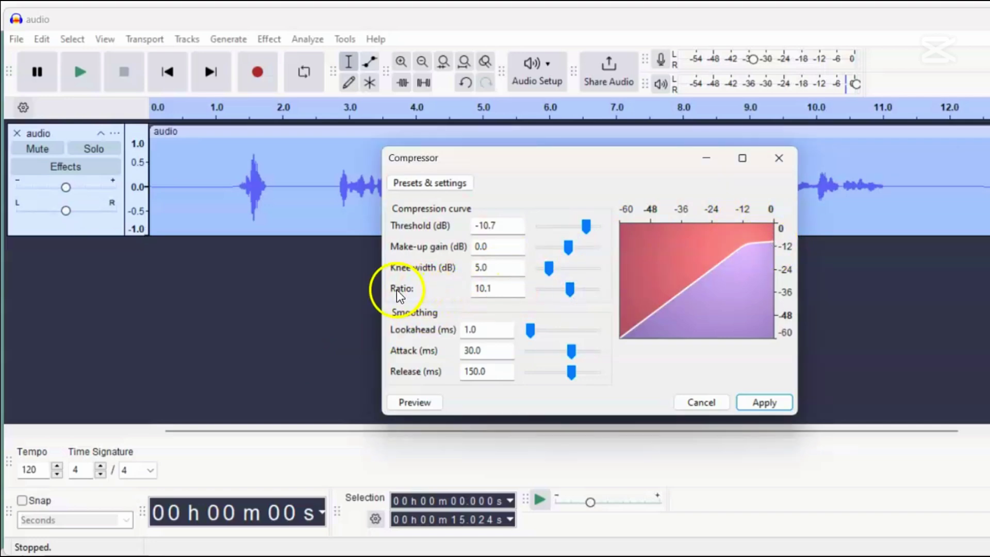
mouse_move(567, 286)
mouse_down()
mouse_move(539, 298)
mouse_move(588, 307)
mouse_move(552, 308)
mouse_move(567, 299)
mouse_up()
click(514, 295)
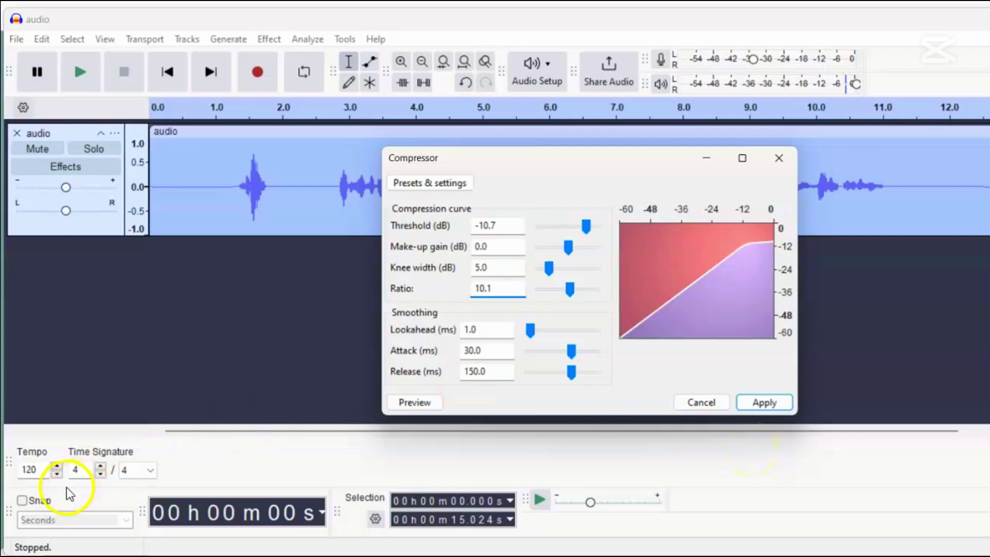
click(184, 435)
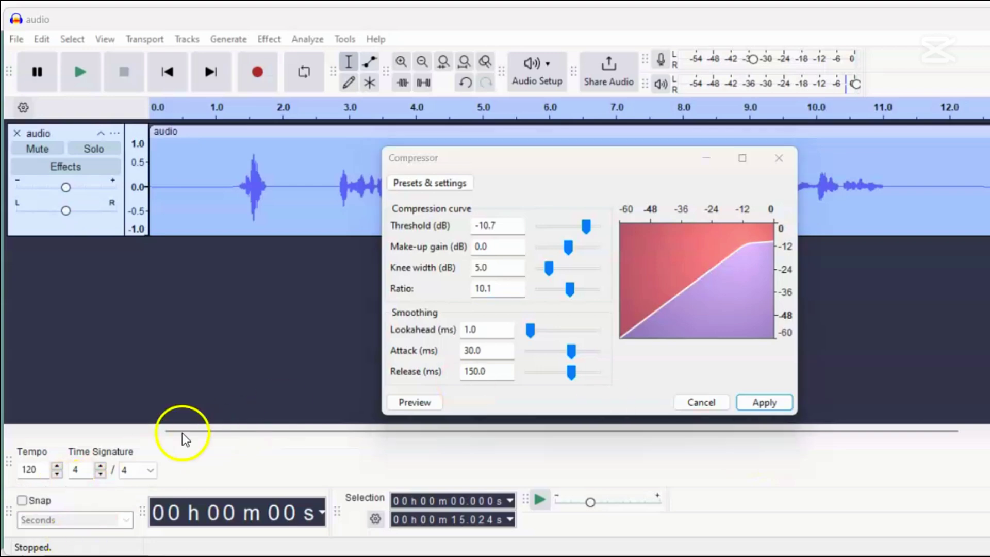
Apply the Lead Vocals compressor preset (-14.0 dB threshold, 5.5 dB knee) with ratio changed to 4.
click(464, 187)
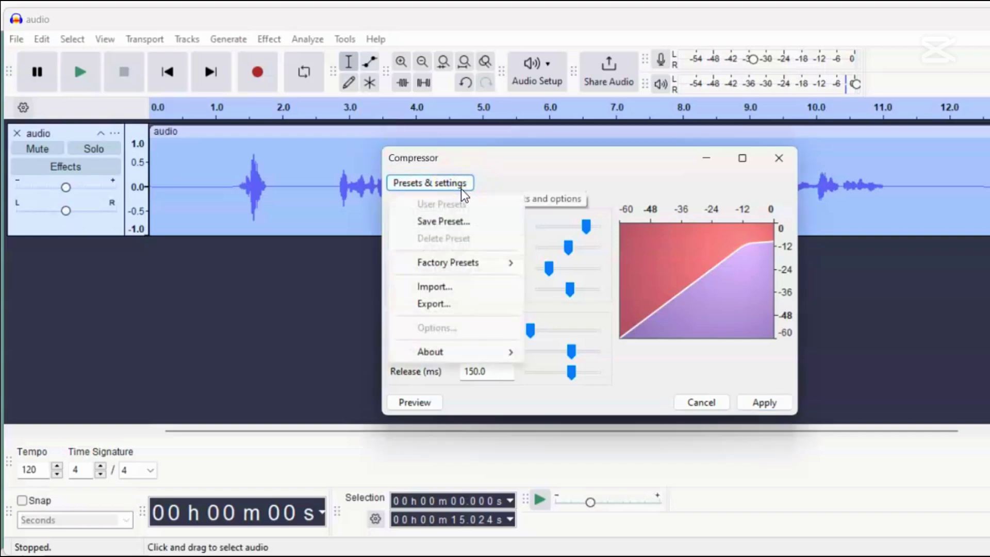
mouse_move(462, 264)
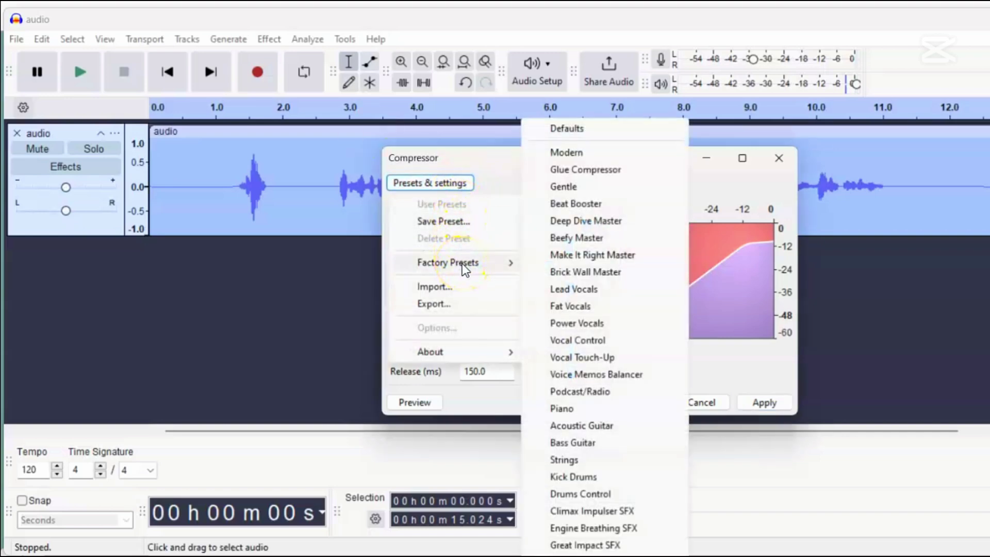
click(589, 292)
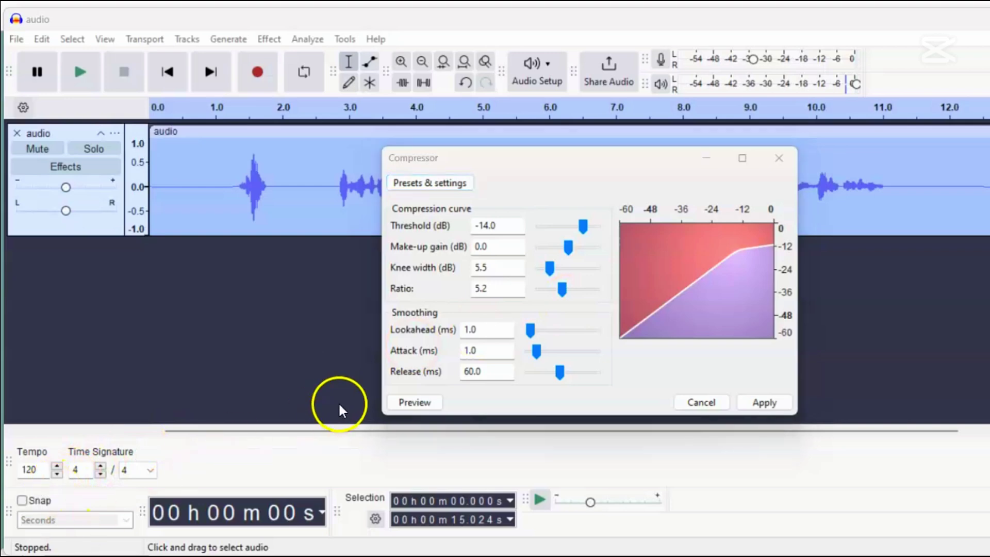
click(481, 286)
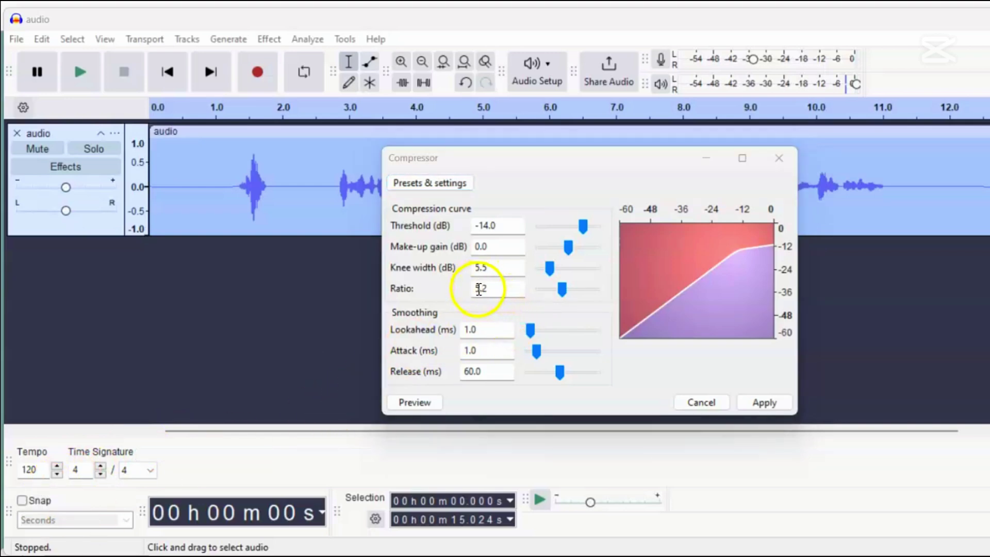
key(BackSpace)
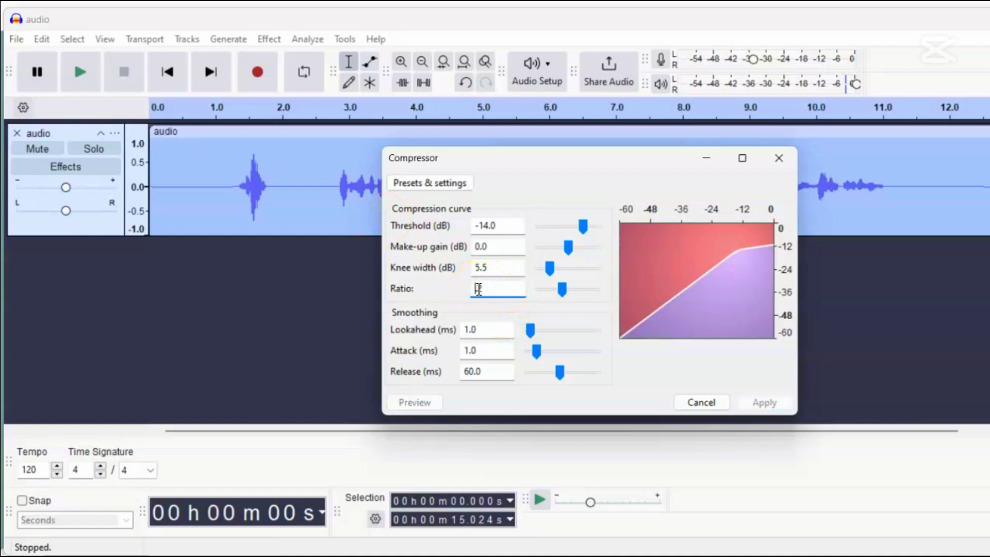
click(483, 287)
key(Delete)
text(3)
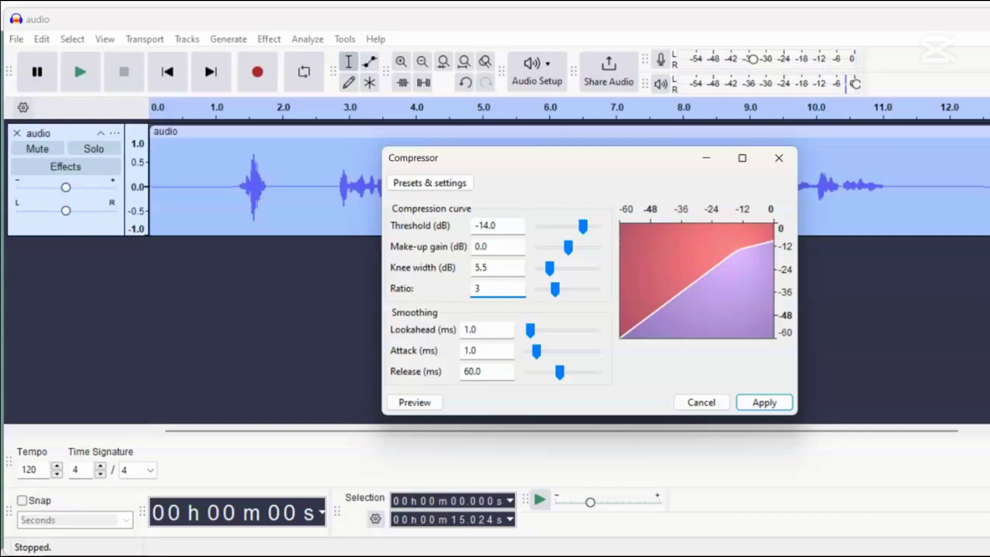
key(BackSpace)
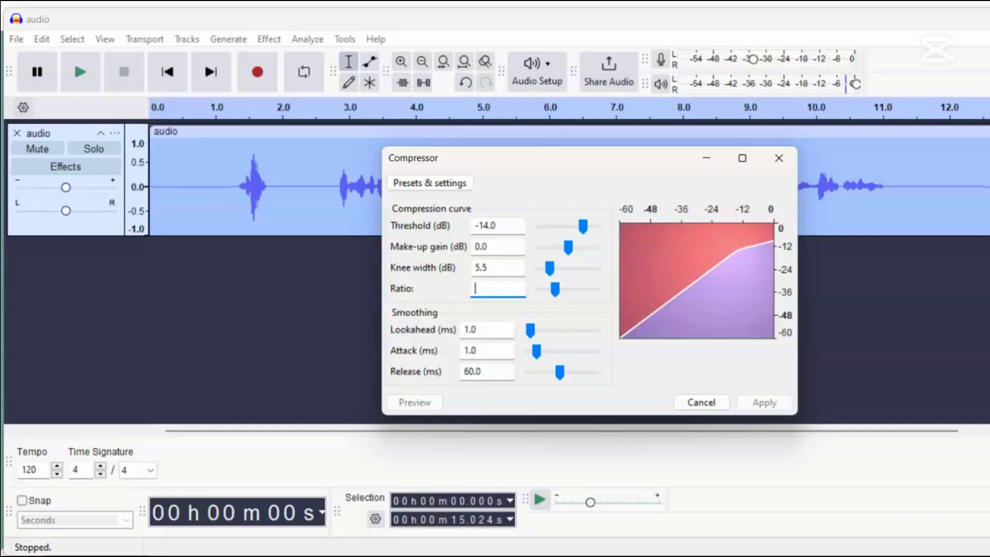
text(4)
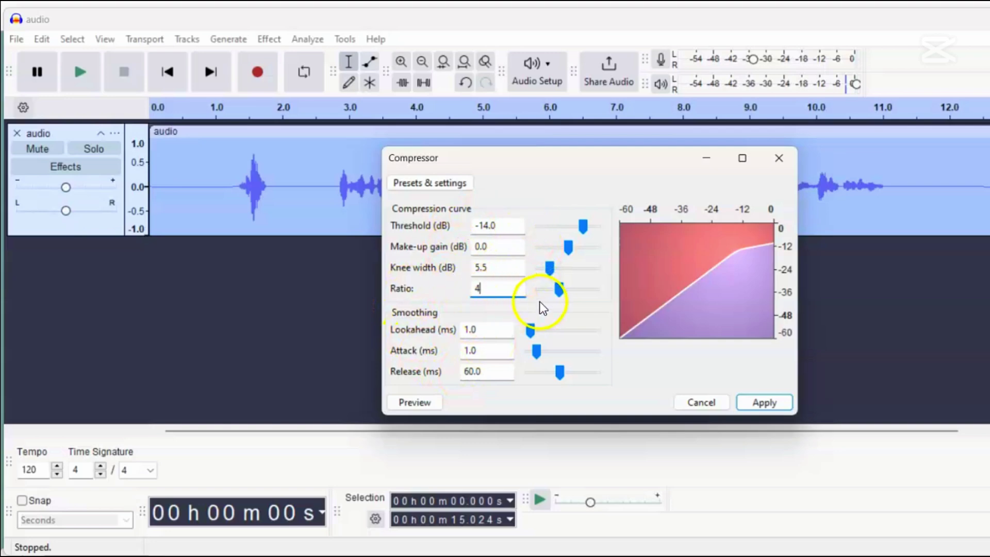
click(765, 402)
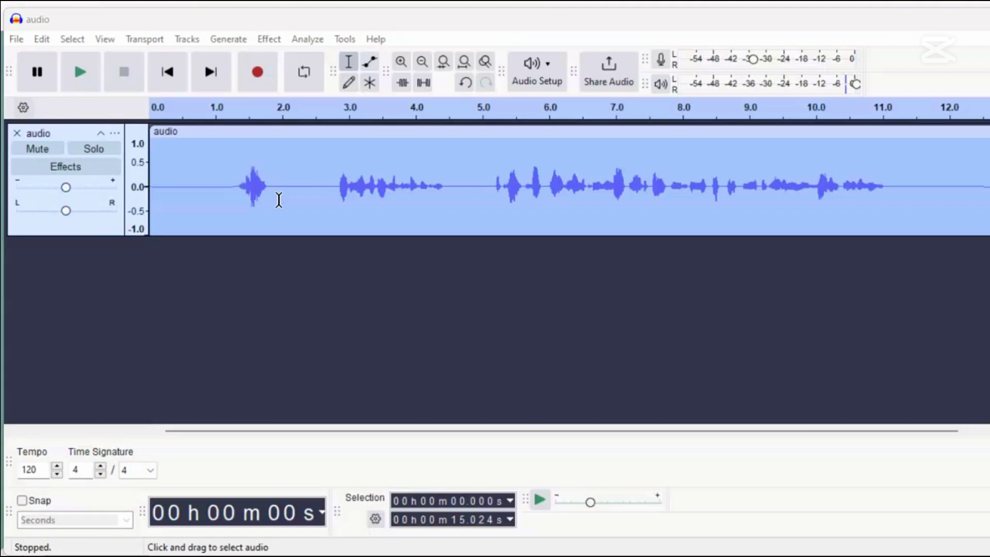
Normalize the compressed voiceover again to a -3.0 dB peak, then start playback.
click(268, 39)
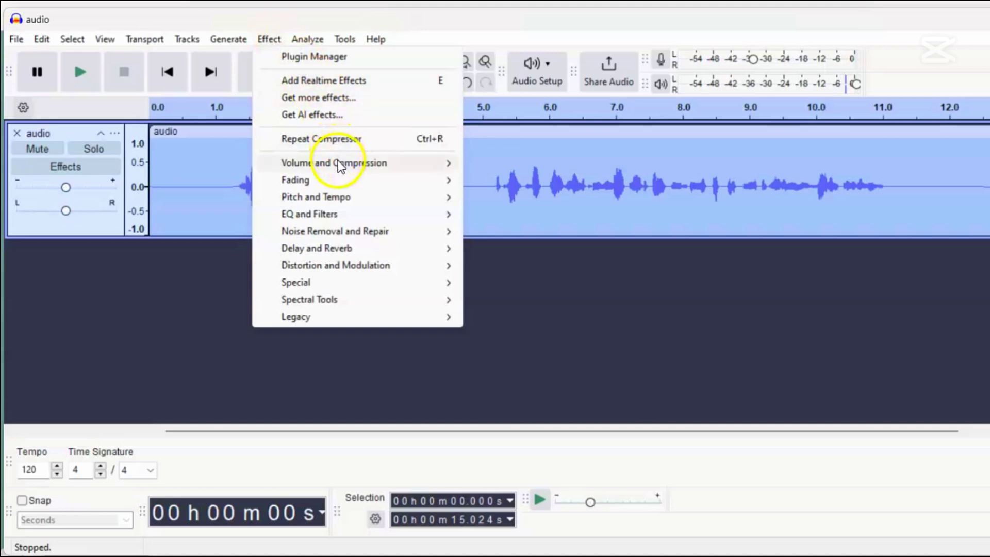
mouse_move(338, 162)
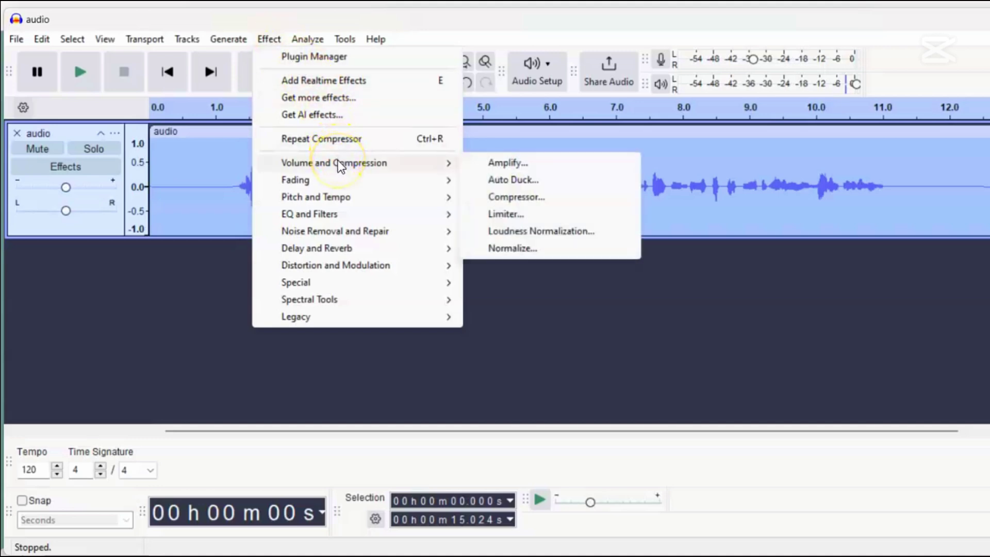
click(518, 248)
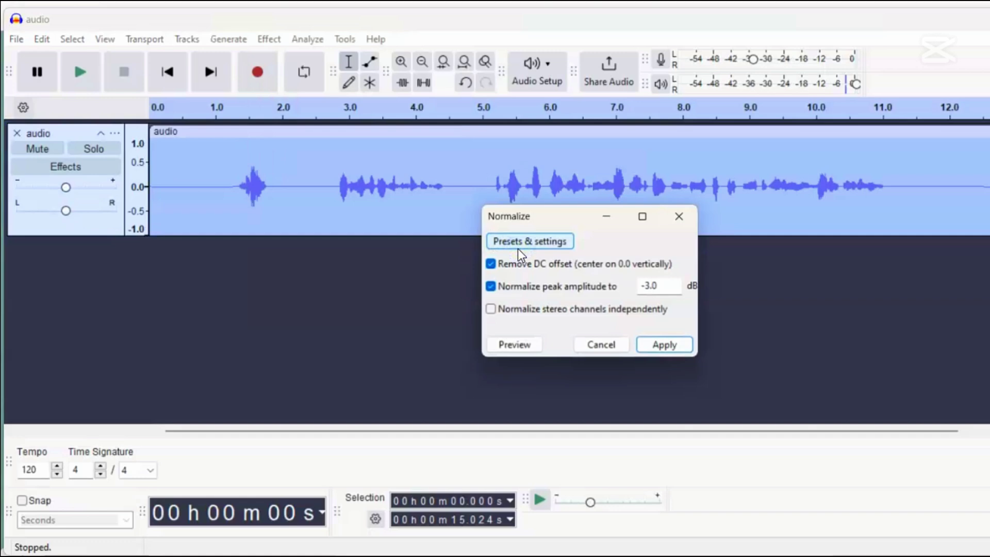
click(641, 286)
double_click(640, 286)
text(-3.0)
click(664, 344)
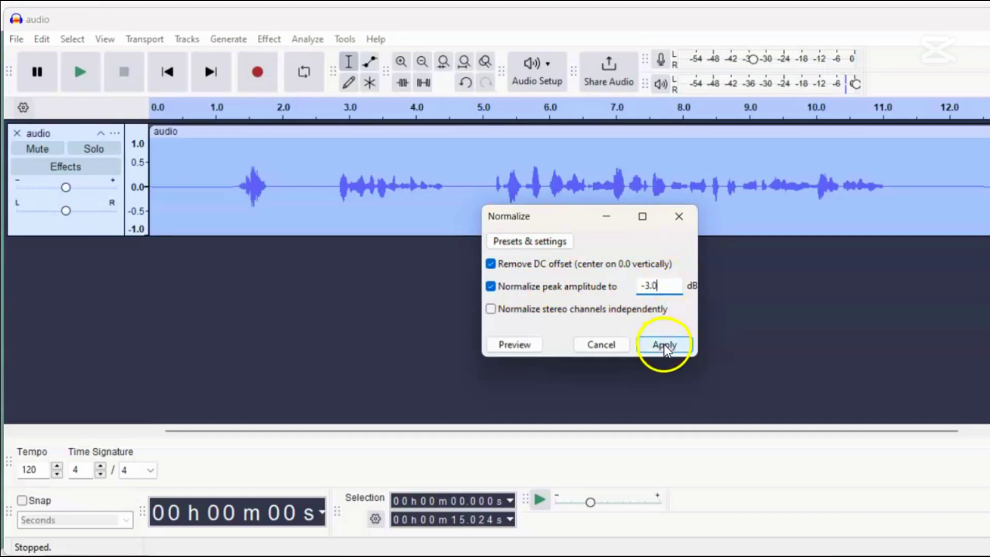
click(79, 74)
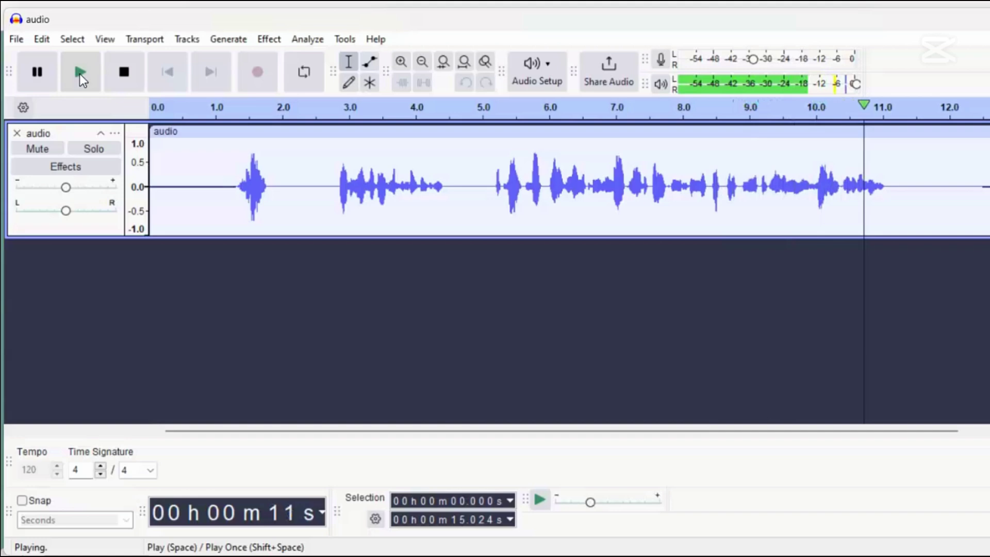
Stop playback after listening to the processed voiceover.
click(120, 73)
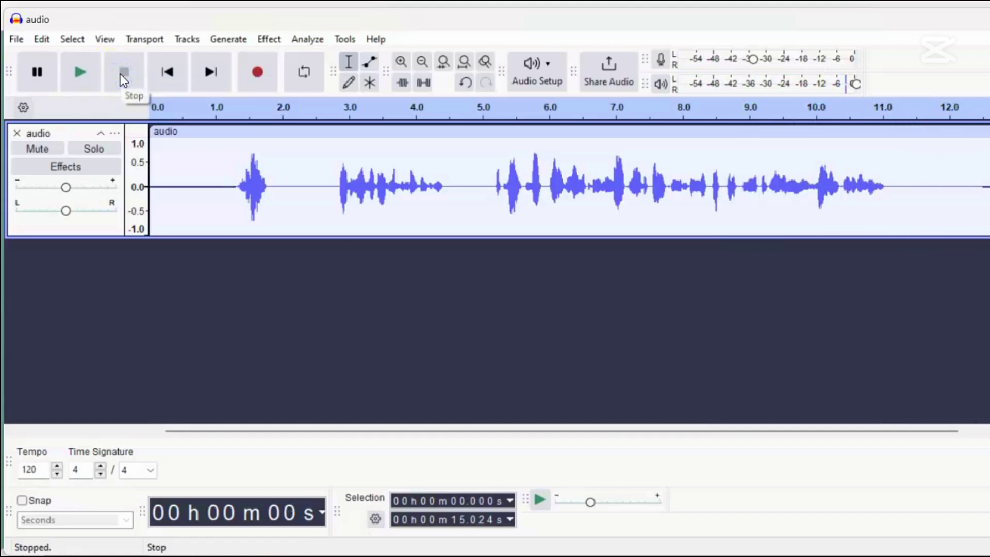
click(51, 474)
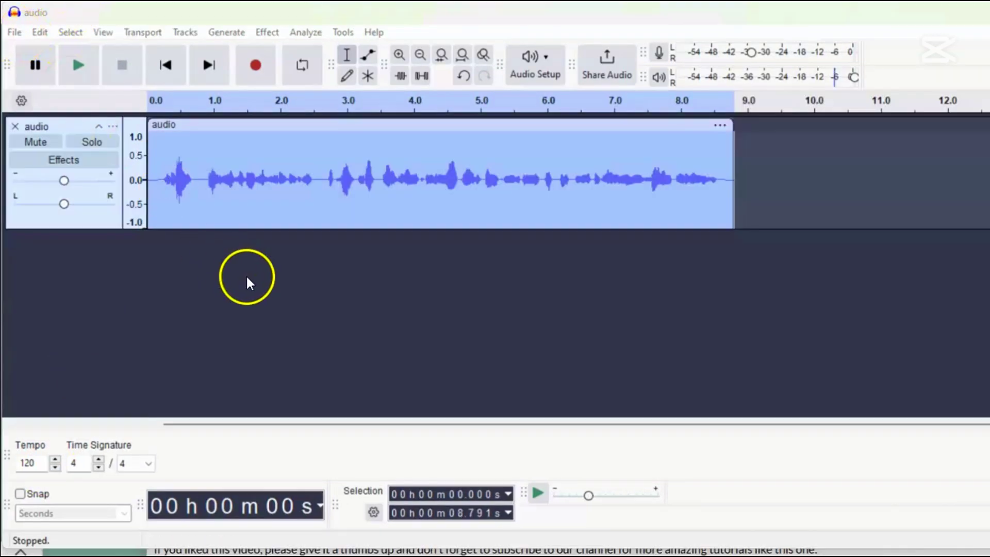
Export the voiceover to this computer as audio.mp3 in MP3 Files format.
click(21, 32)
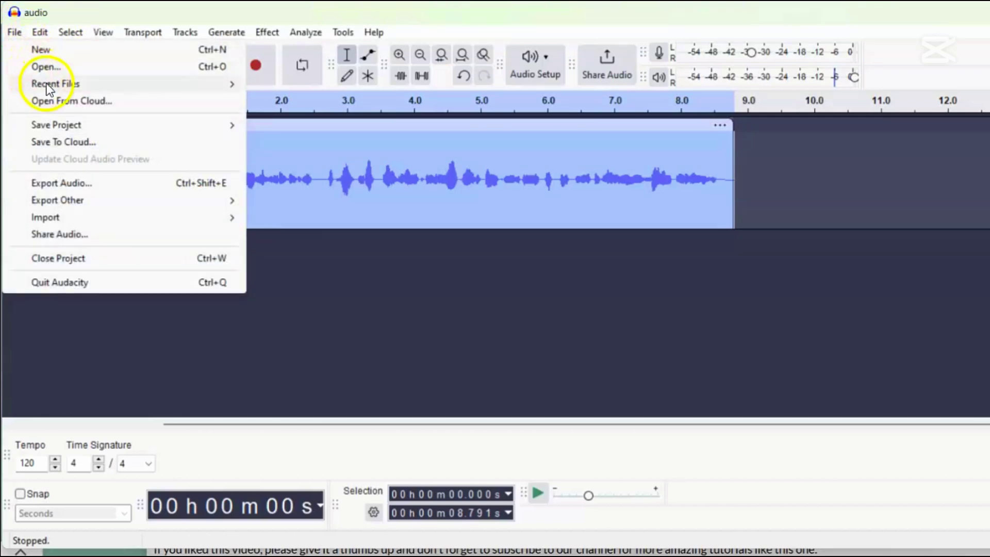
click(67, 183)
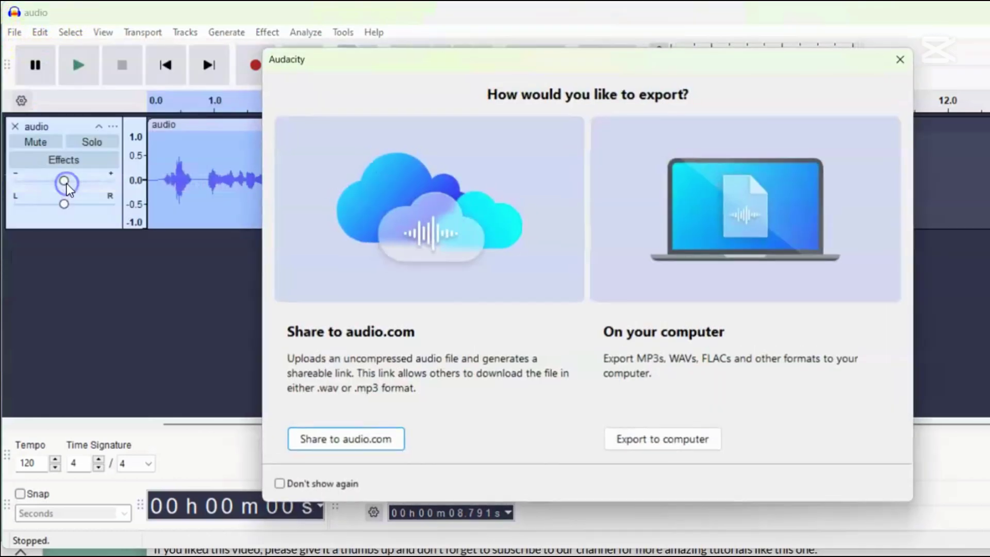
click(637, 439)
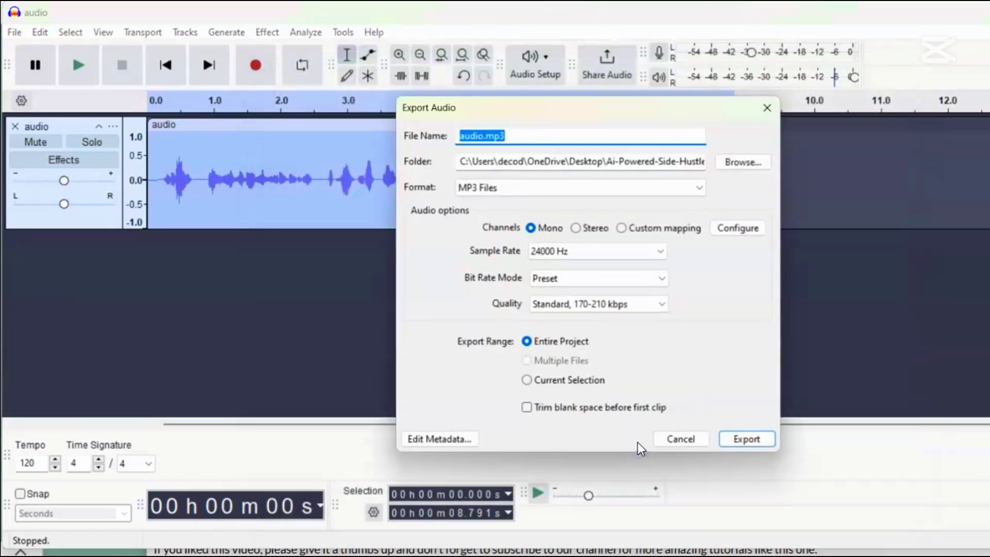
click(743, 441)
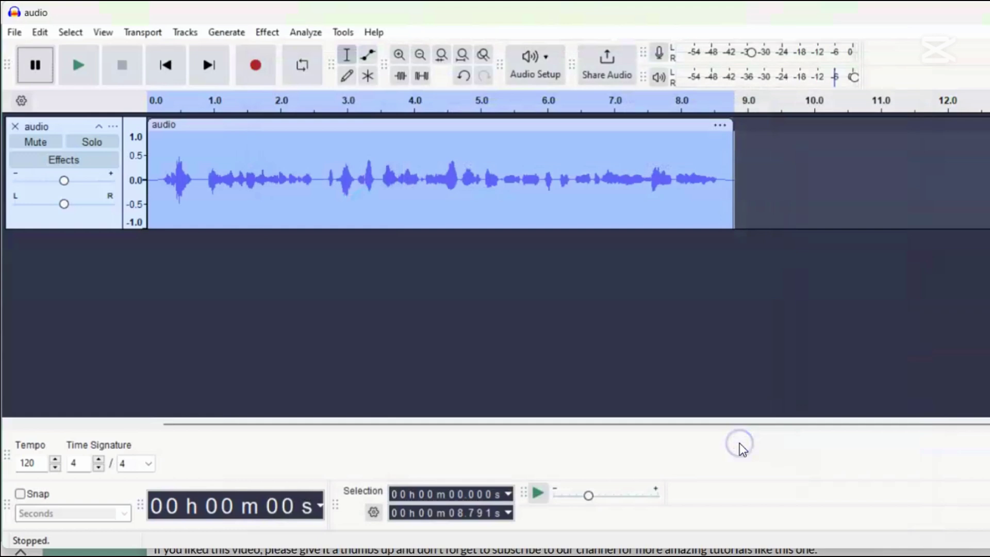